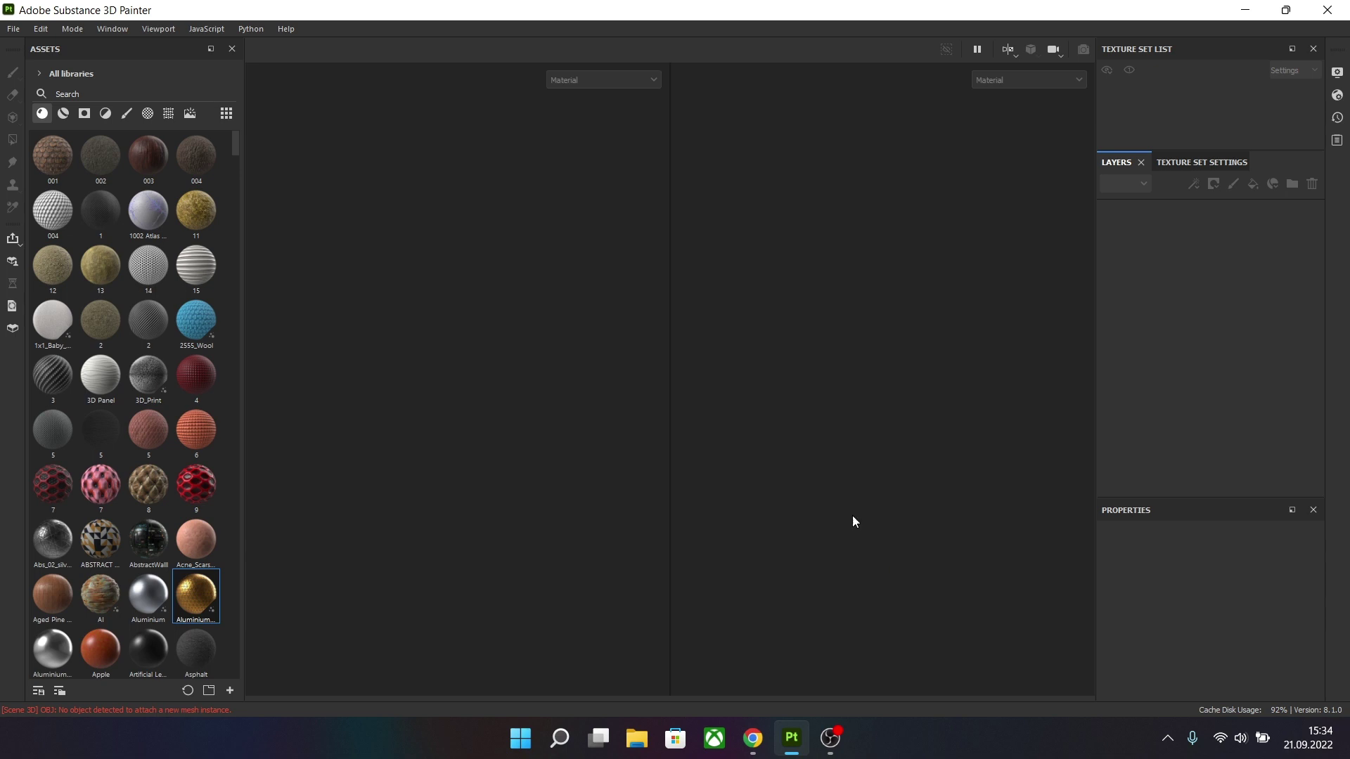
- Create a new project from the tshirt_mapped.obj mesh, keeping the 512 document resolution and OpenGL normal map format
{"action": "left_click", "coordinate": [9, 29]}
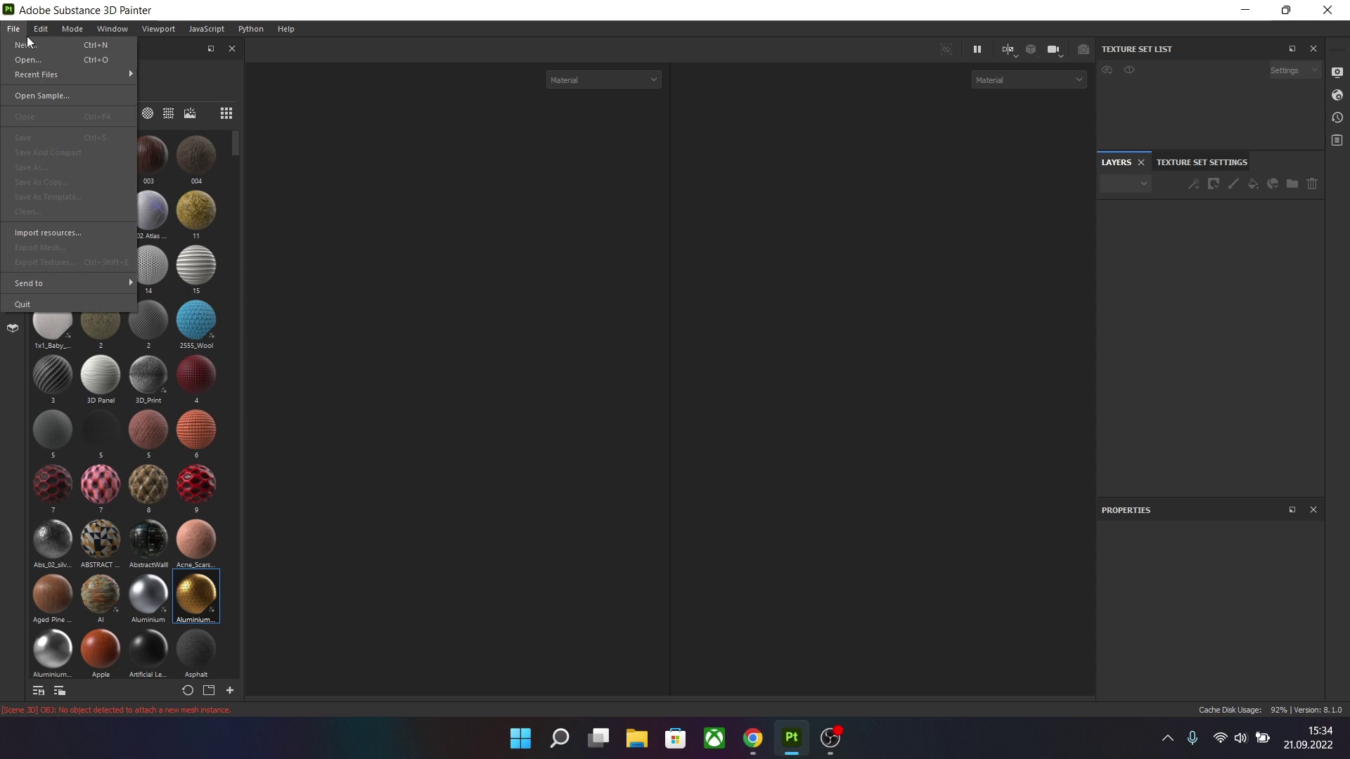
{"action": "left_click", "coordinate": [27, 44]}
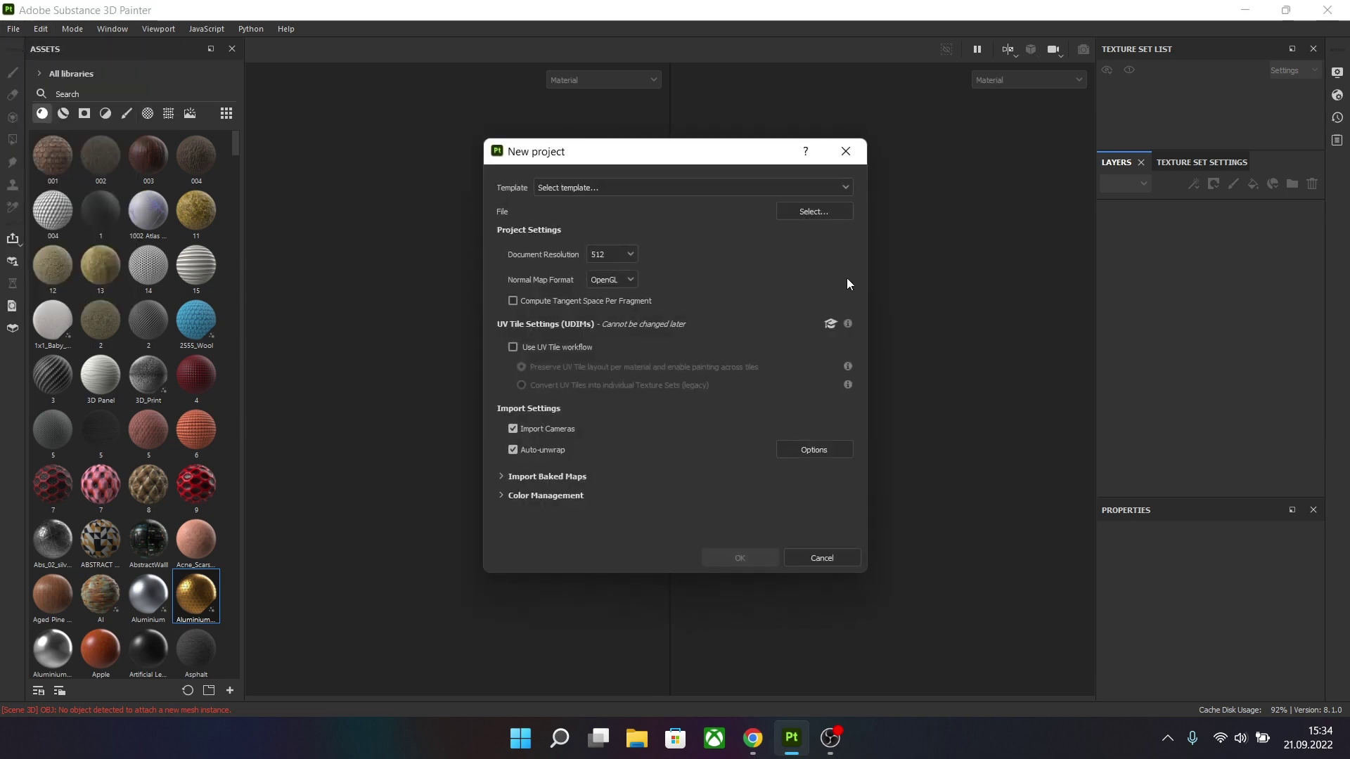
{"action": "left_click", "coordinate": [802, 213]}
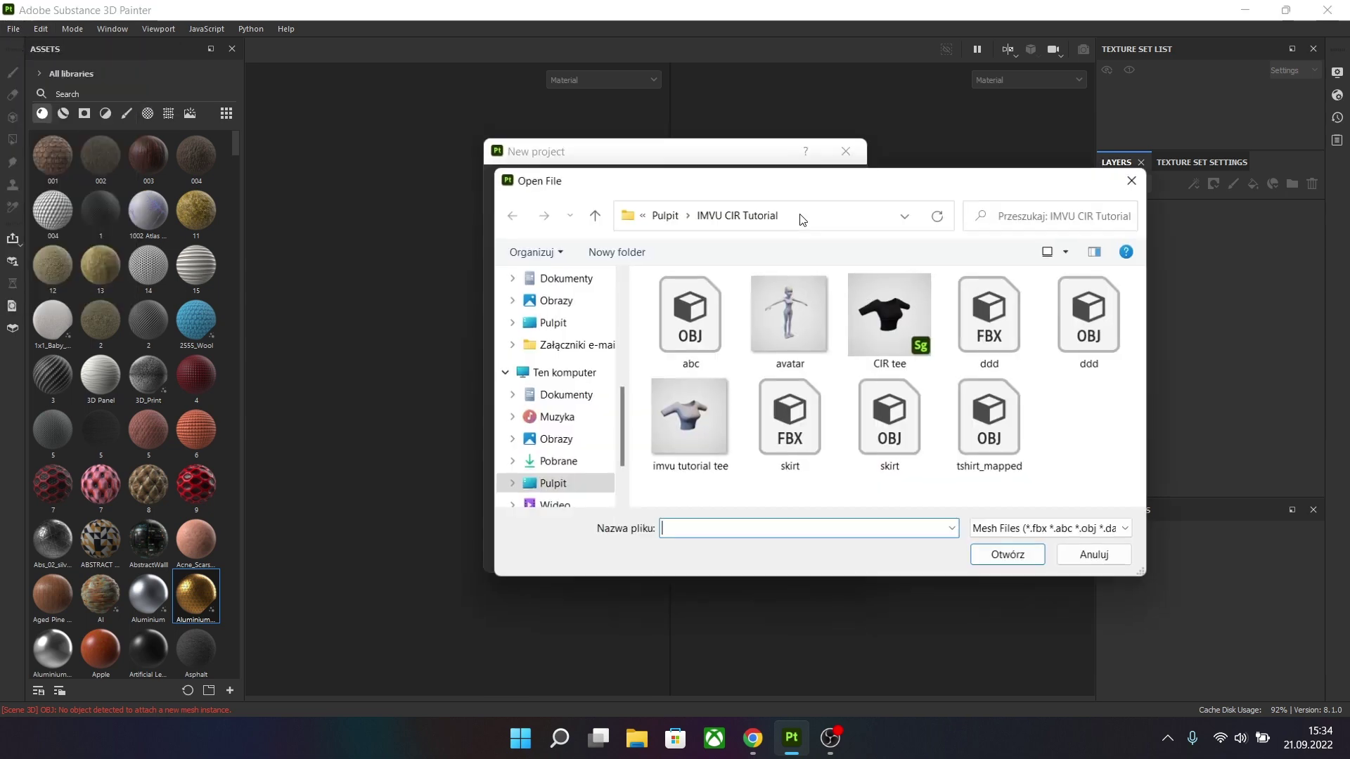
{"action": "double_click", "coordinate": [1003, 430]}
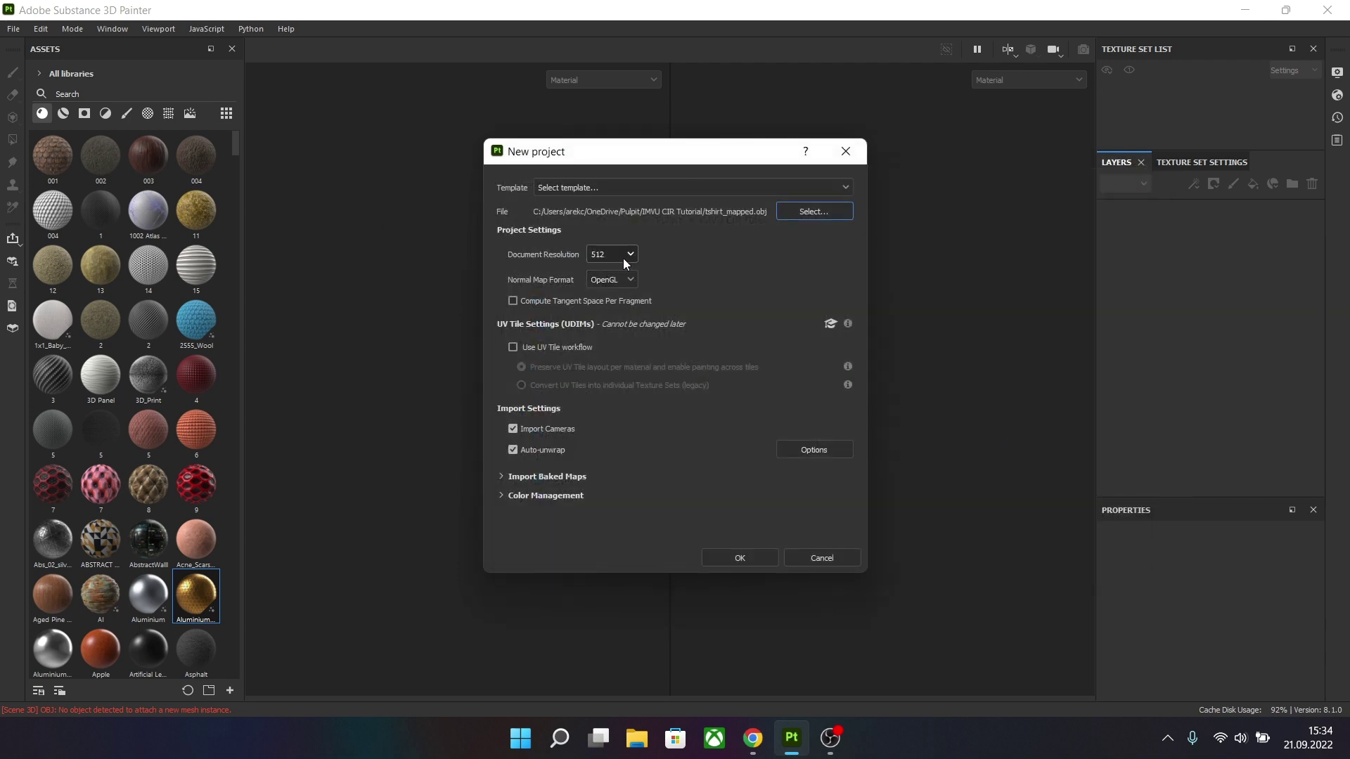
{"action": "left_click", "coordinate": [745, 561]}
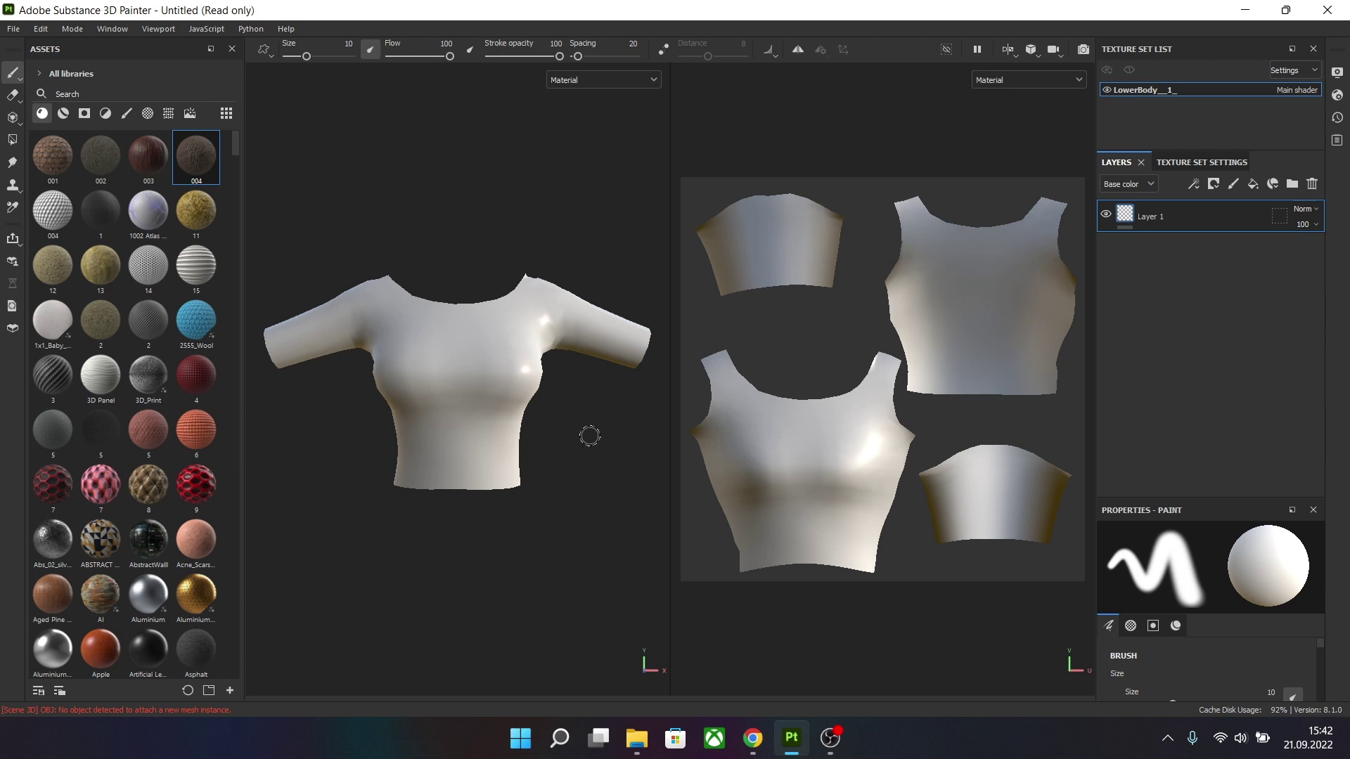
{"action": "mouse_move", "coordinate": [597, 446]}
{"action": "left_mouse_down", "text": "alt"}
{"action": "mouse_move", "coordinate": [489, 448]}
{"action": "mouse_move", "coordinate": [437, 482]}
{"action": "mouse_move", "coordinate": [576, 470]}
{"action": "mouse_move", "coordinate": [597, 455]}
{"action": "left_mouse_up", "text": "alt"}
{"action": "scroll", "coordinate": [572, 424], "scroll_direction": "down", "scroll_amount": 2}
{"action": "scroll", "coordinate": [563, 410], "scroll_direction": "up", "scroll_amount": 4}
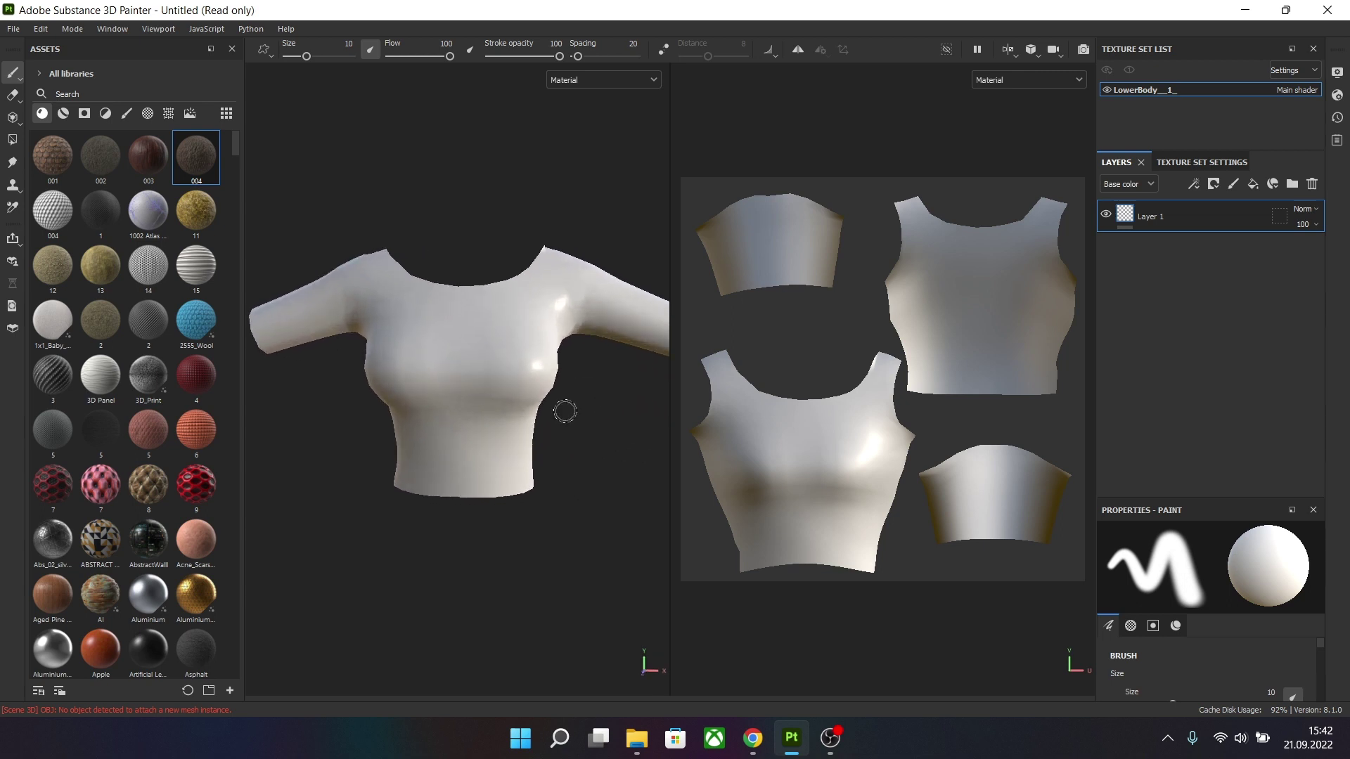
{"action": "scroll", "coordinate": [605, 431], "scroll_direction": "down", "scroll_amount": 2}
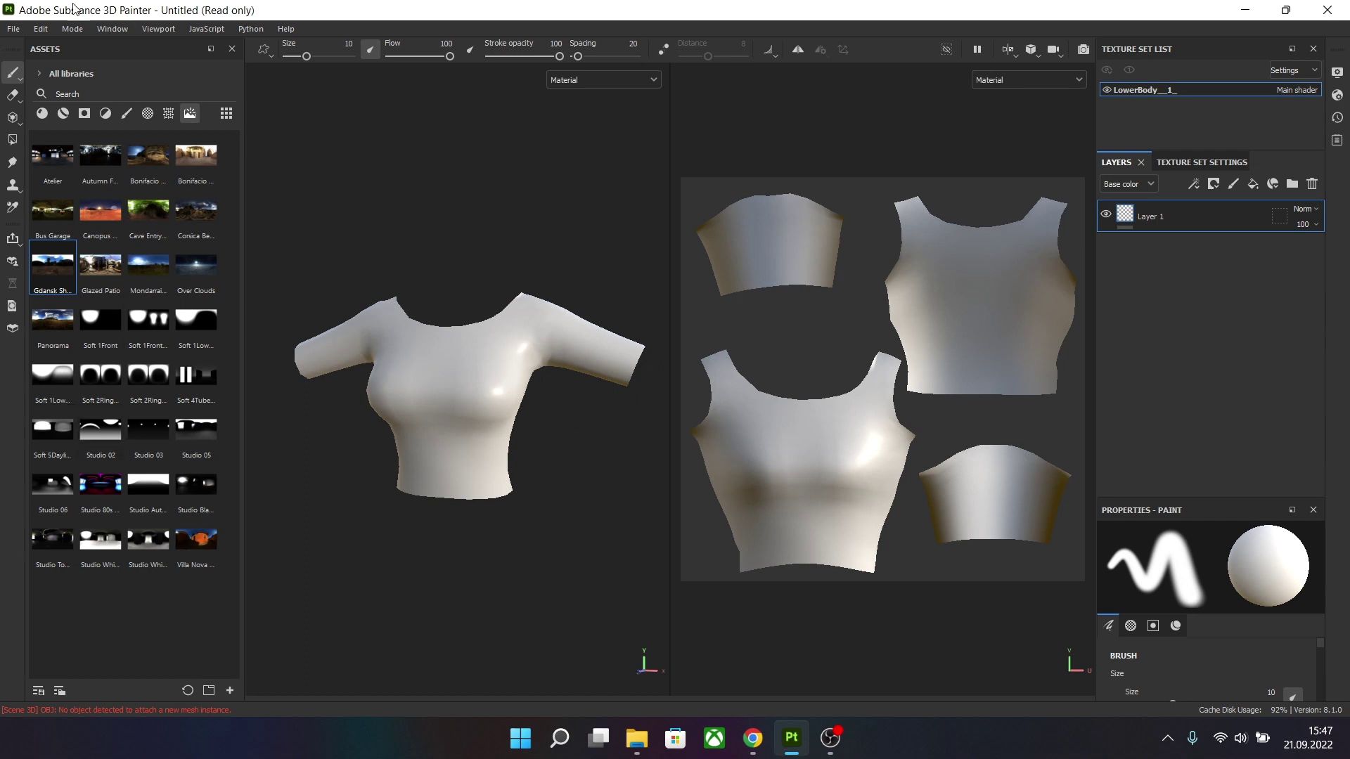
- Look through the asset library's materials, smart materials, smart masks, filters, brushes, alphas and textures
{"action": "left_click", "coordinate": [43, 116]}
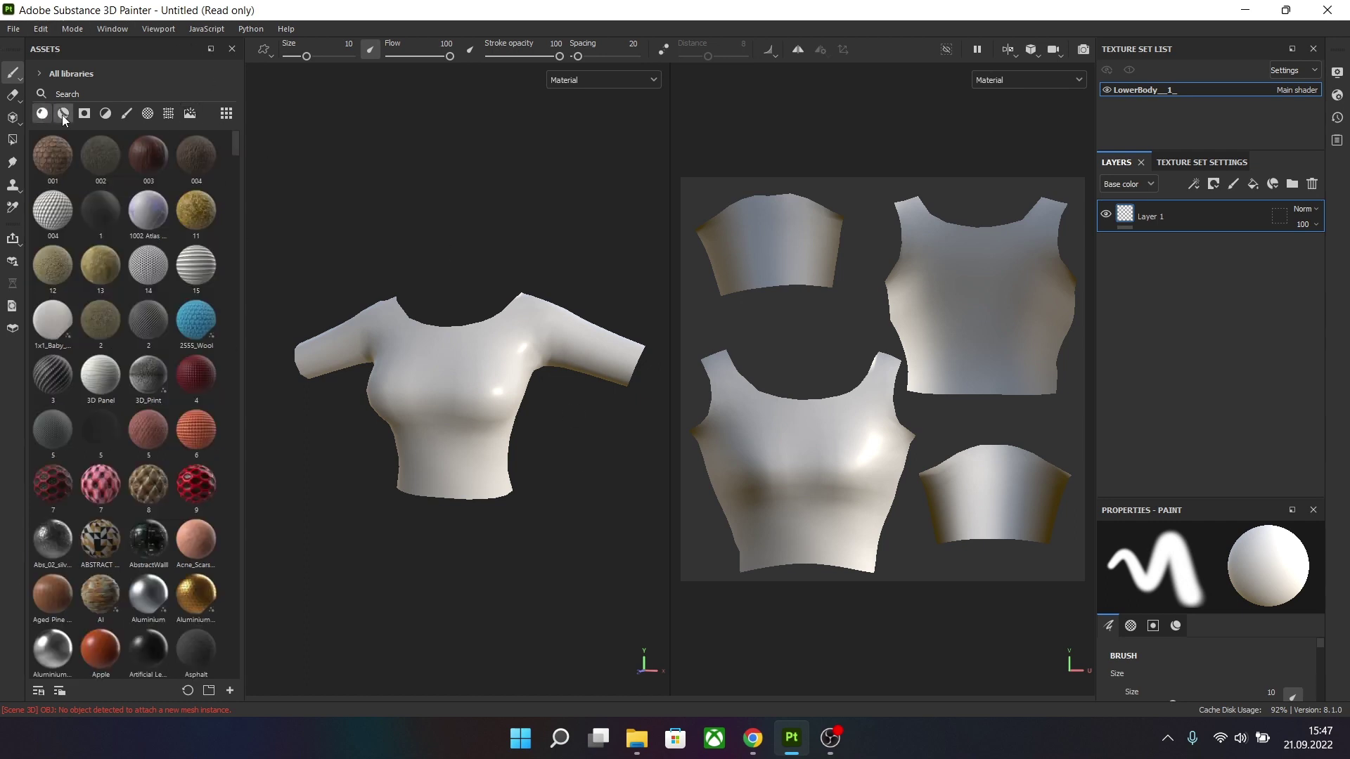
{"action": "left_click", "coordinate": [64, 118]}
{"action": "left_click", "coordinate": [84, 115]}
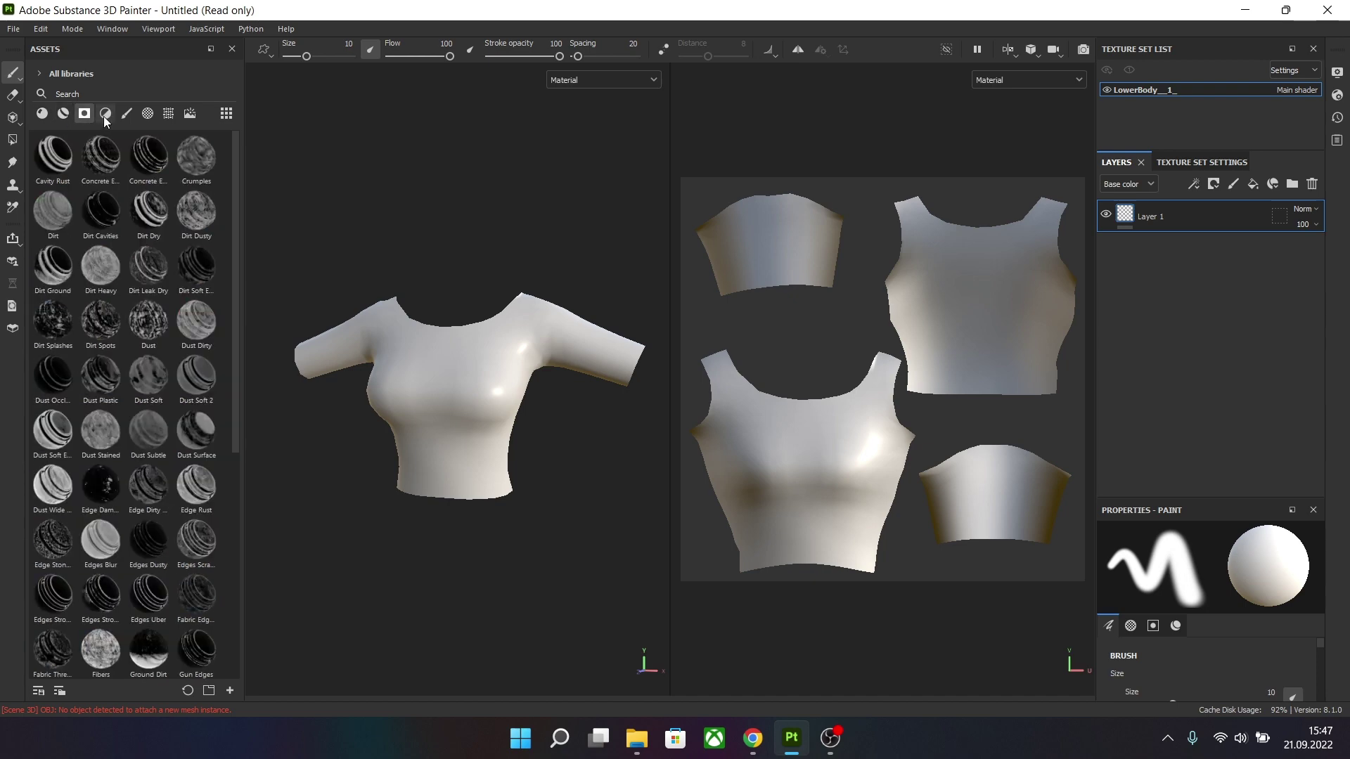
{"action": "left_click", "coordinate": [104, 115]}
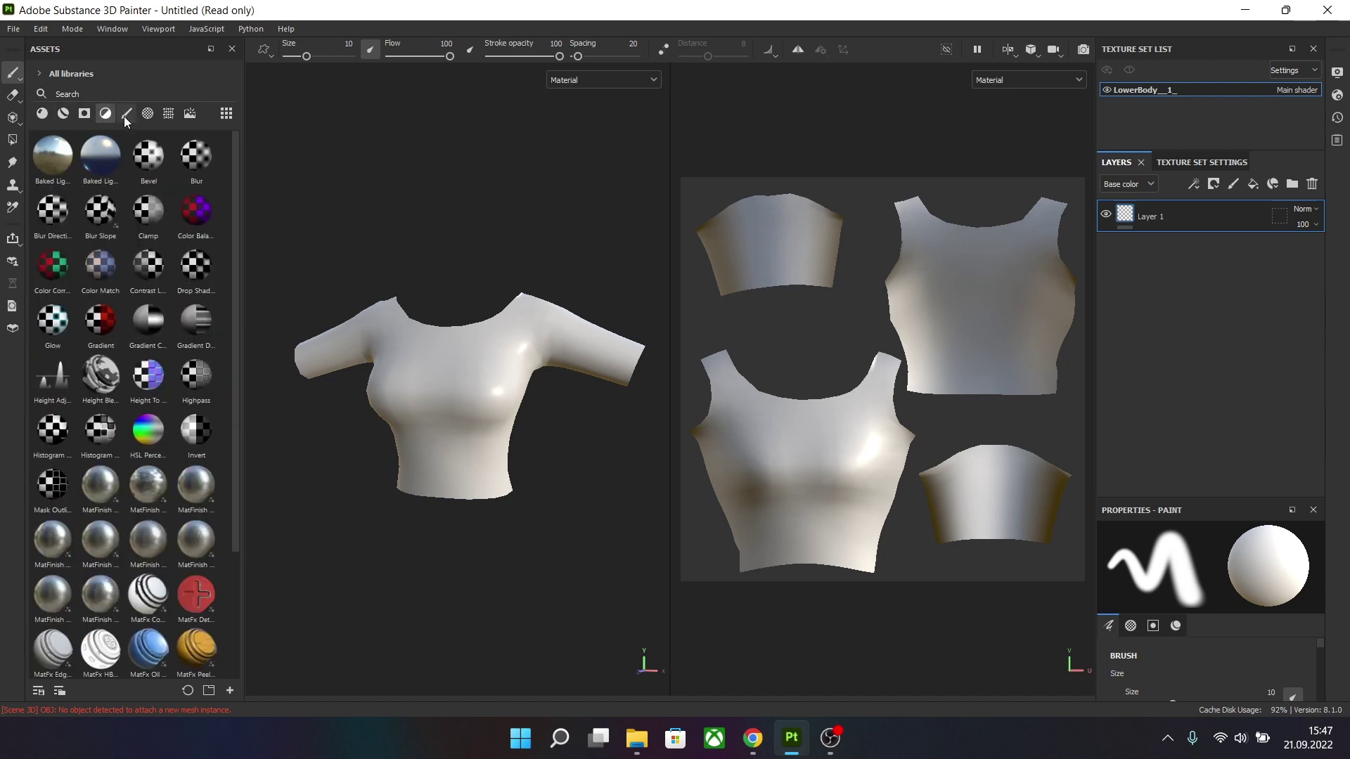
{"action": "left_click", "coordinate": [125, 115]}
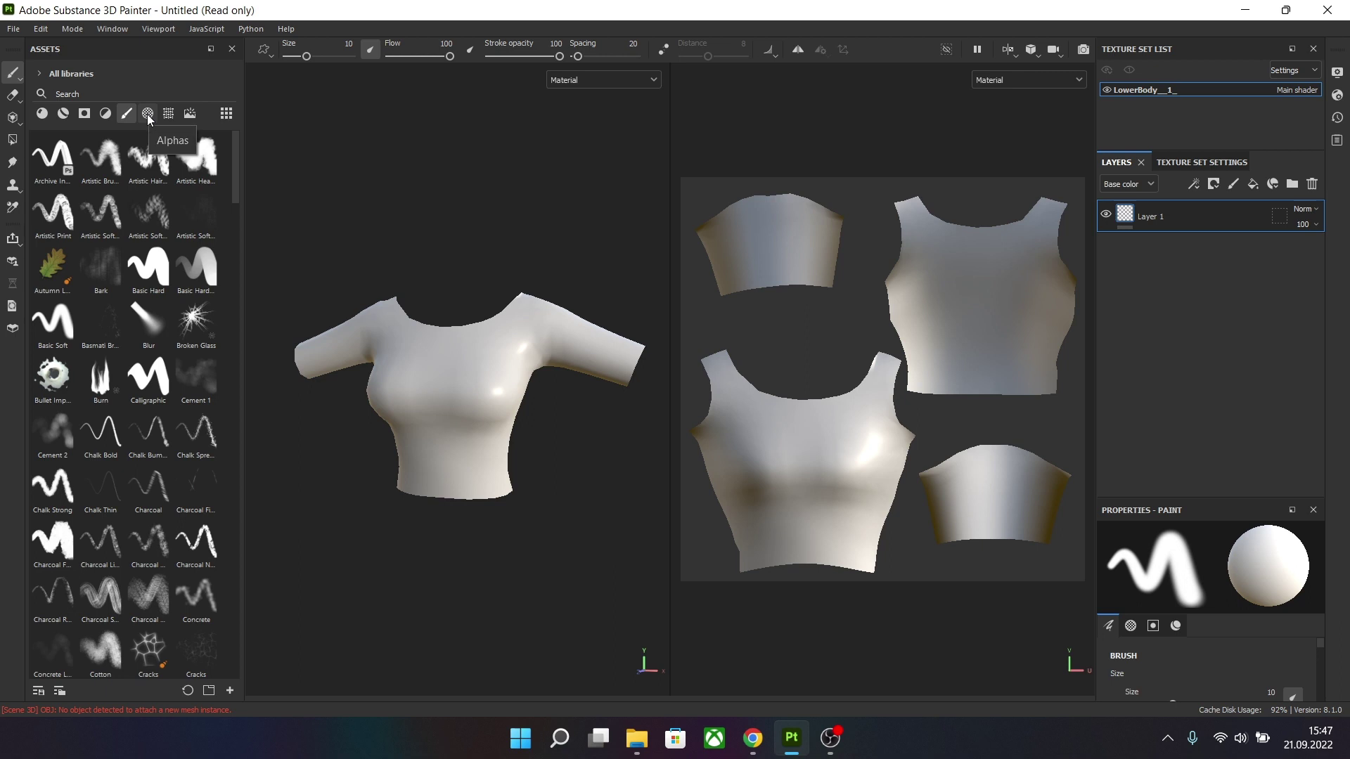
{"action": "left_click", "coordinate": [147, 116]}
{"action": "left_click", "coordinate": [169, 115]}
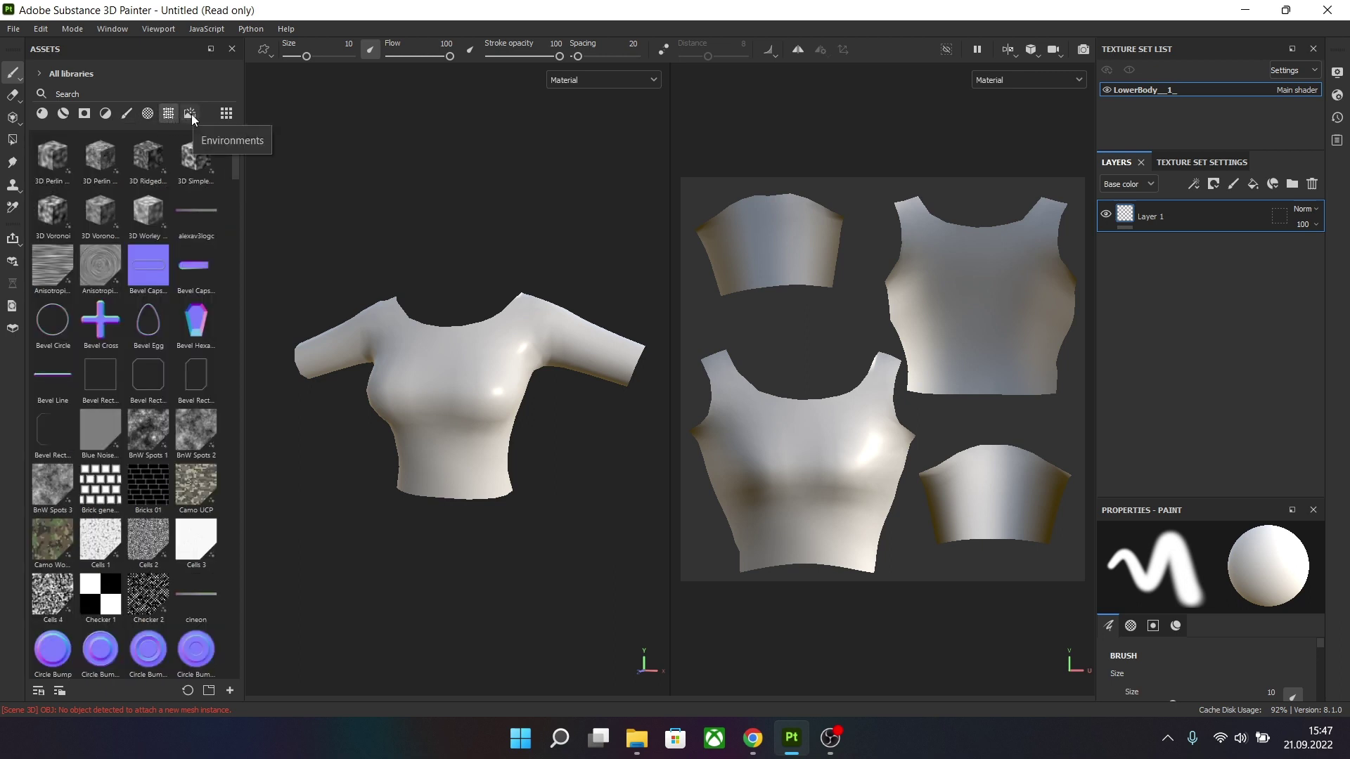
- Apply the Gdansk environment map to the 3D scene and rotate the environment lighting around the shirt
{"action": "left_click", "coordinate": [191, 115]}
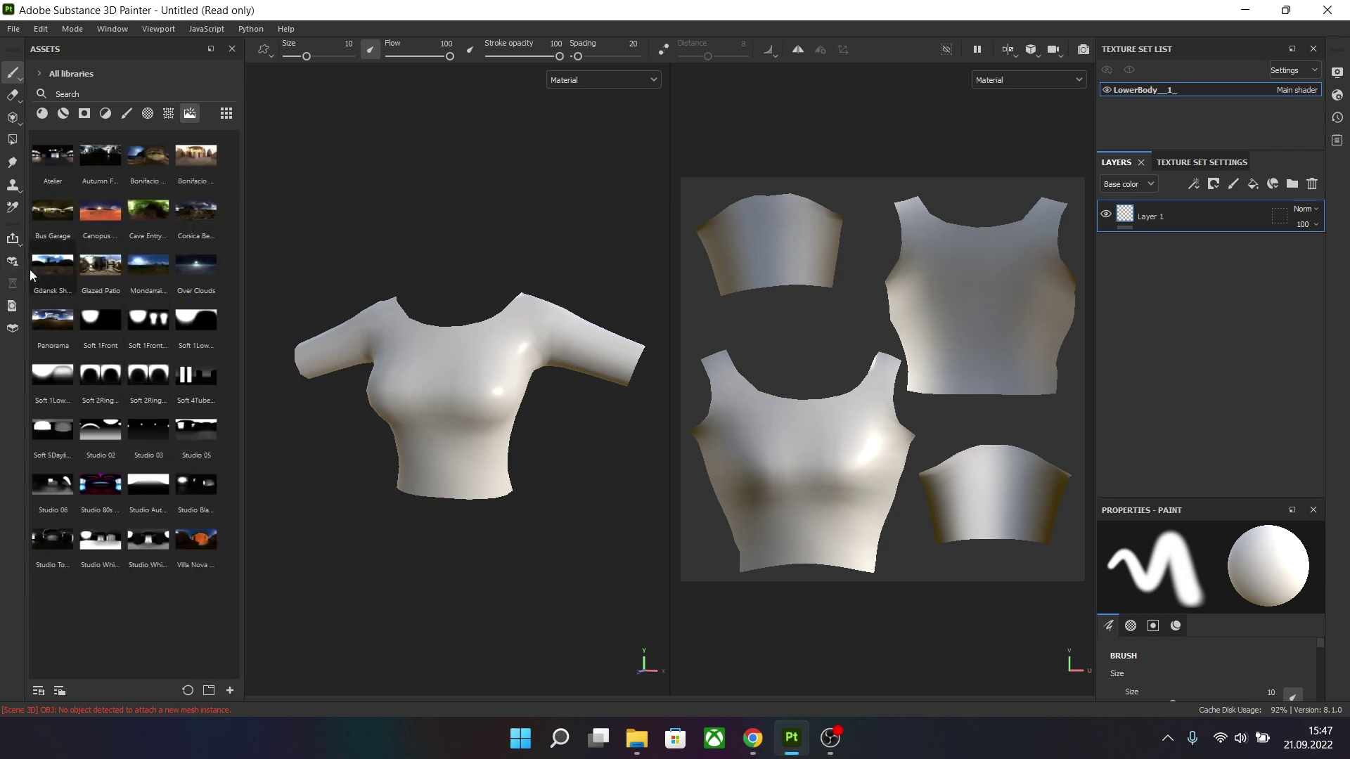
{"action": "left_click_drag", "start_coordinate": [47, 263], "coordinate": [386, 233]}
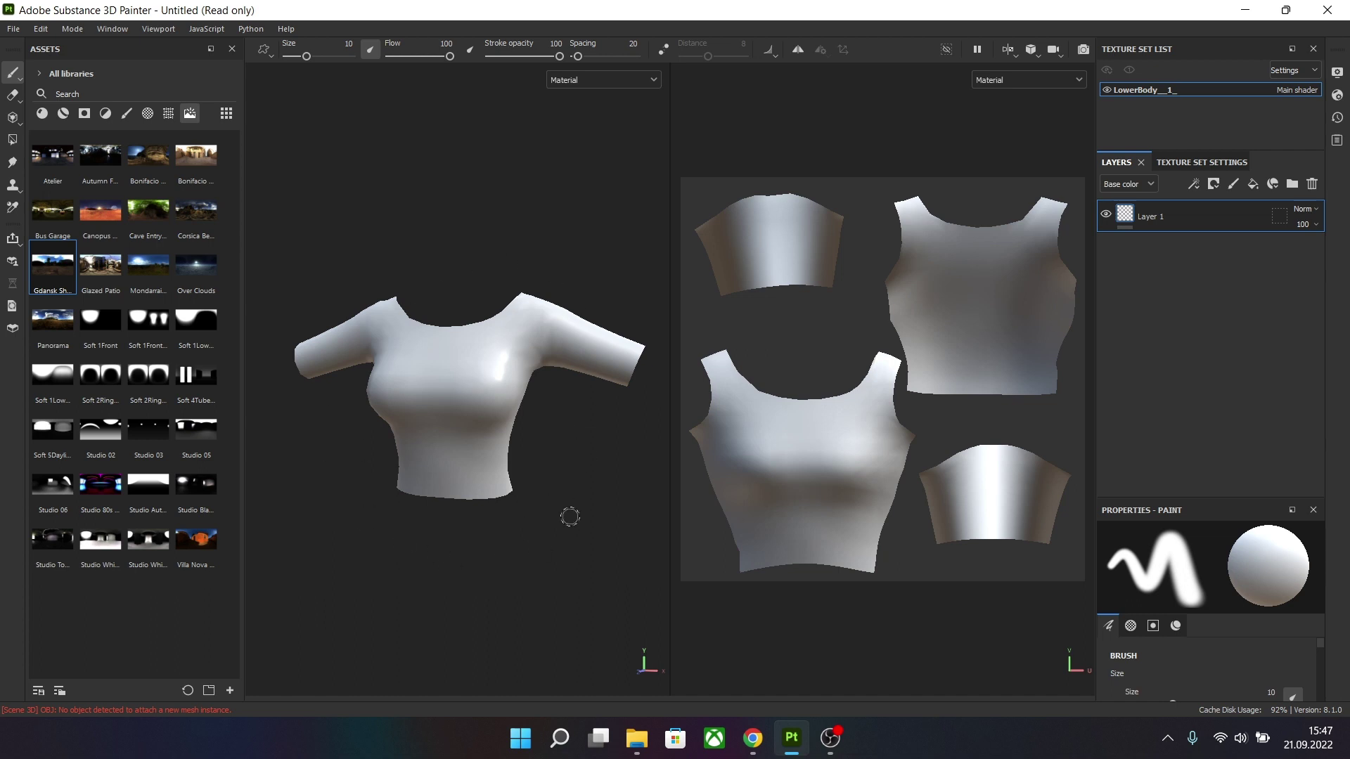
{"action": "left_click_drag", "start_coordinate": [569, 516], "coordinate": [600, 522], "text": "alt"}
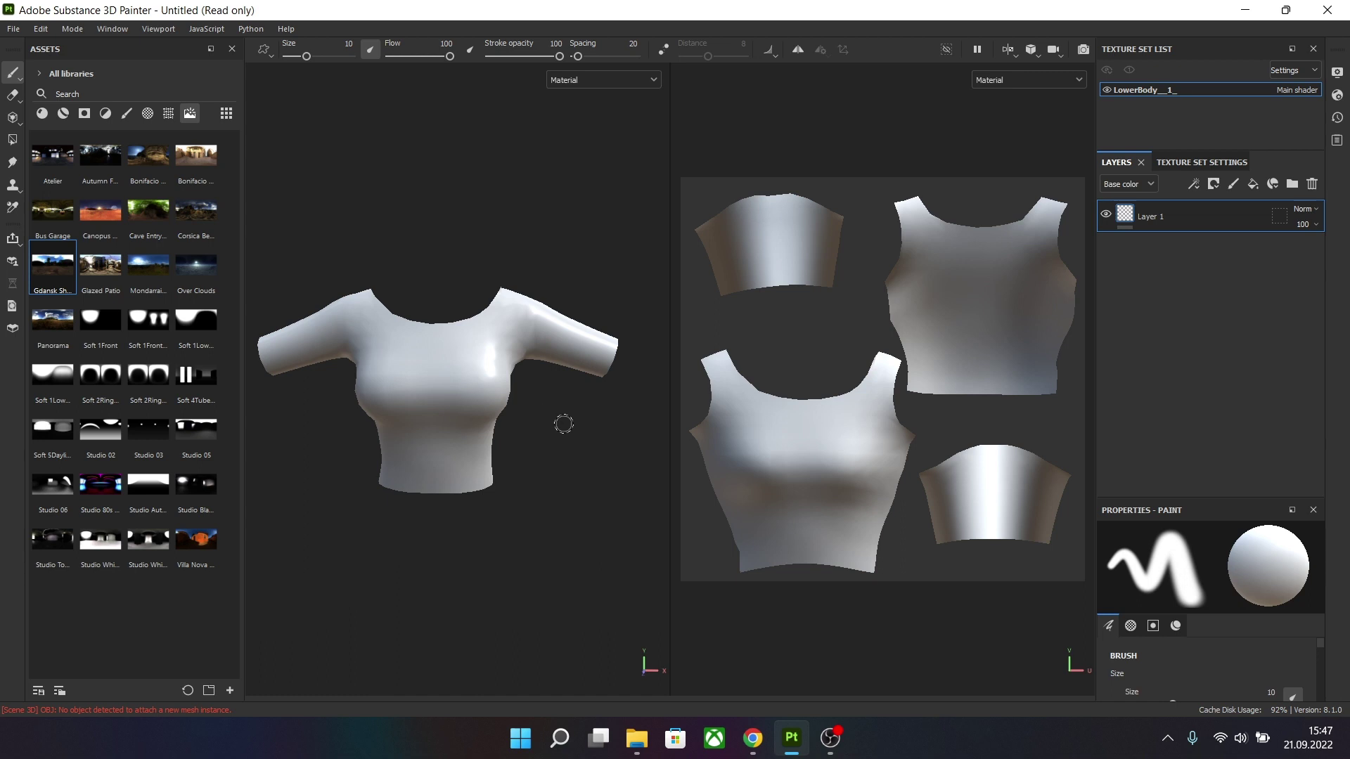
{"action": "key", "text": "shift"}
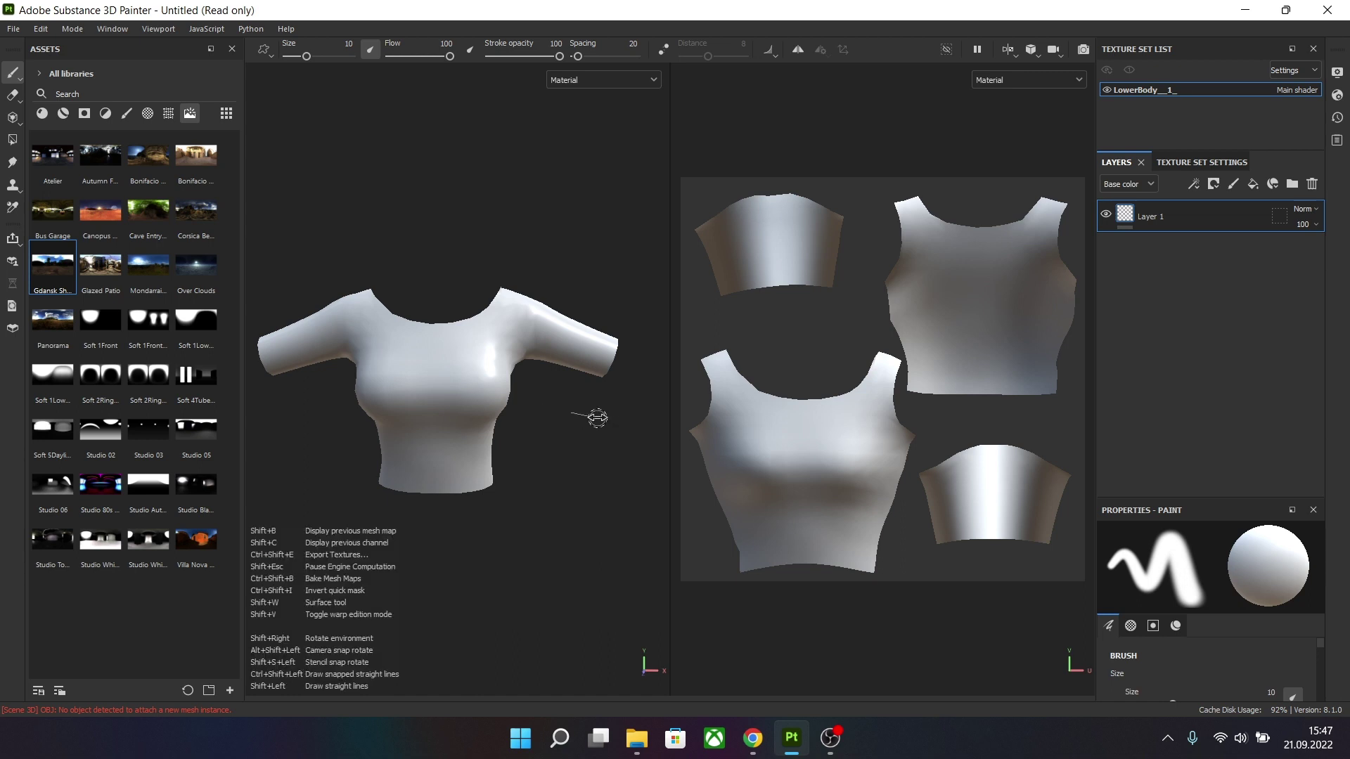
{"action": "right_click_drag", "start_coordinate": [597, 418], "coordinate": [473, 418], "text": "shift"}
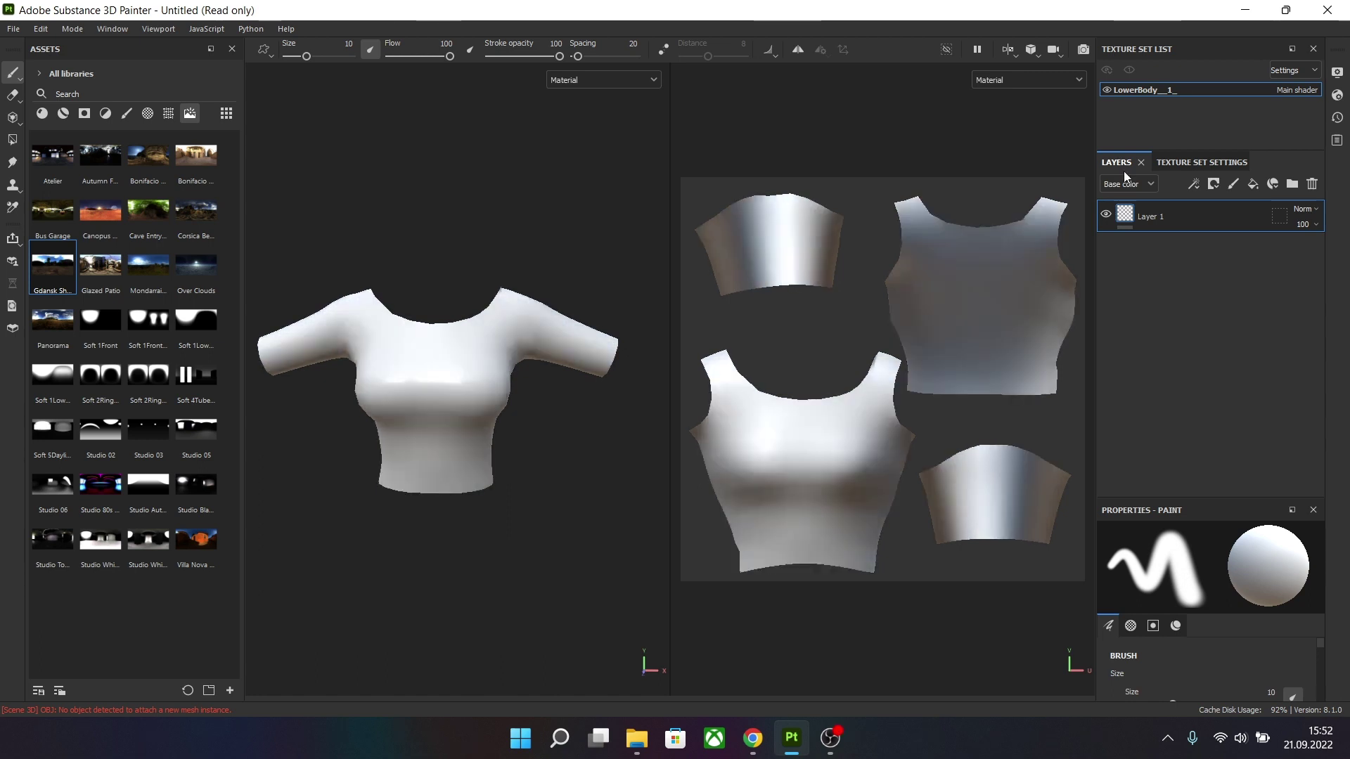
- Bake all ten mesh maps for the shirt's texture set at an output size of 512
{"action": "left_click", "coordinate": [1181, 164]}
{"action": "scroll", "coordinate": [1174, 252], "scroll_direction": "down", "scroll_amount": 10}
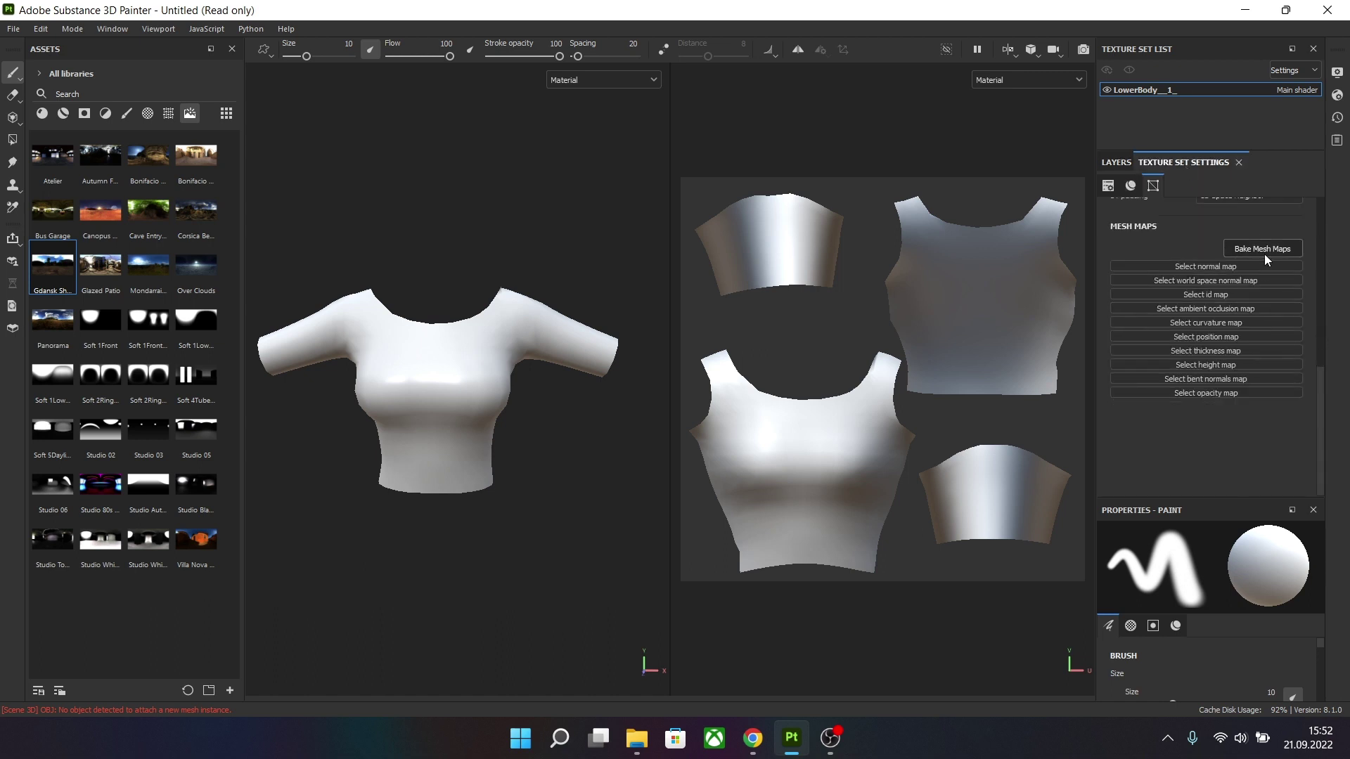
{"action": "left_click", "coordinate": [1260, 250]}
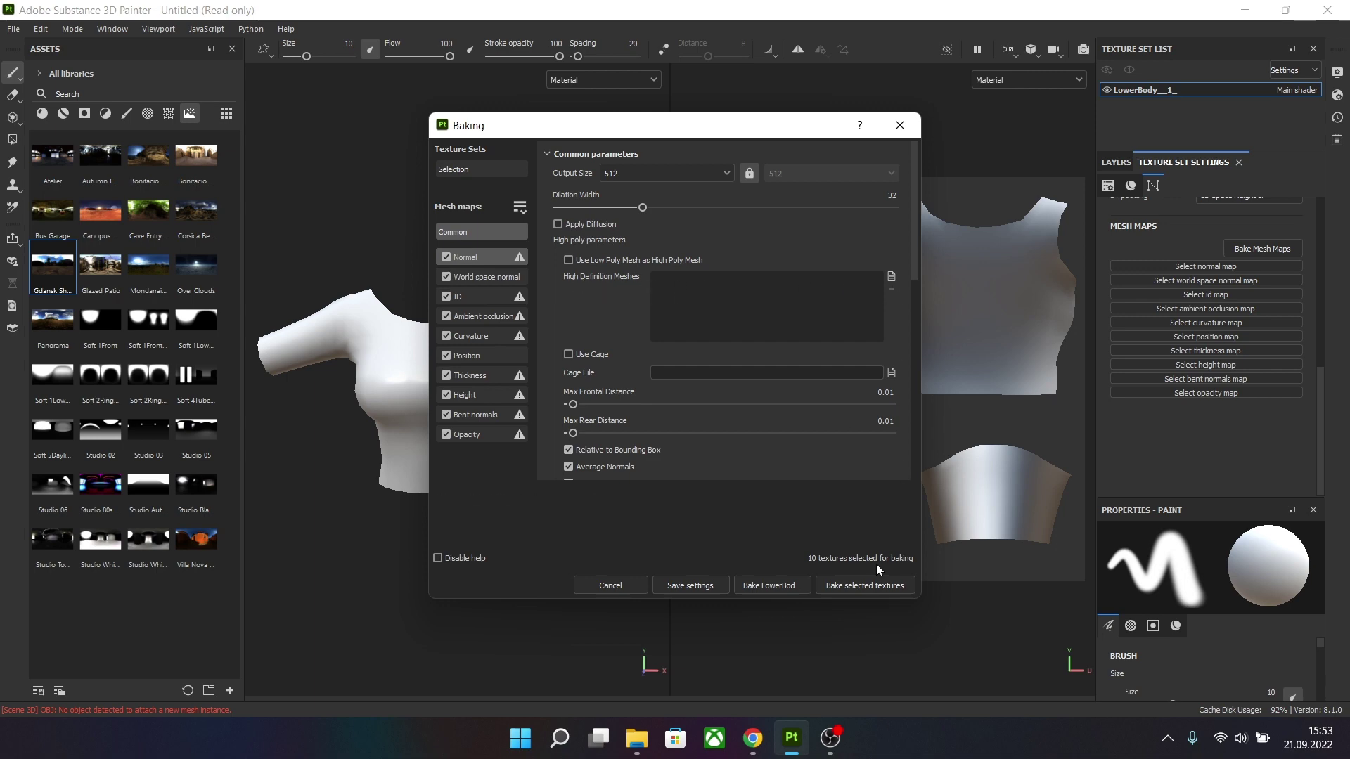
{"action": "left_click", "coordinate": [867, 587]}
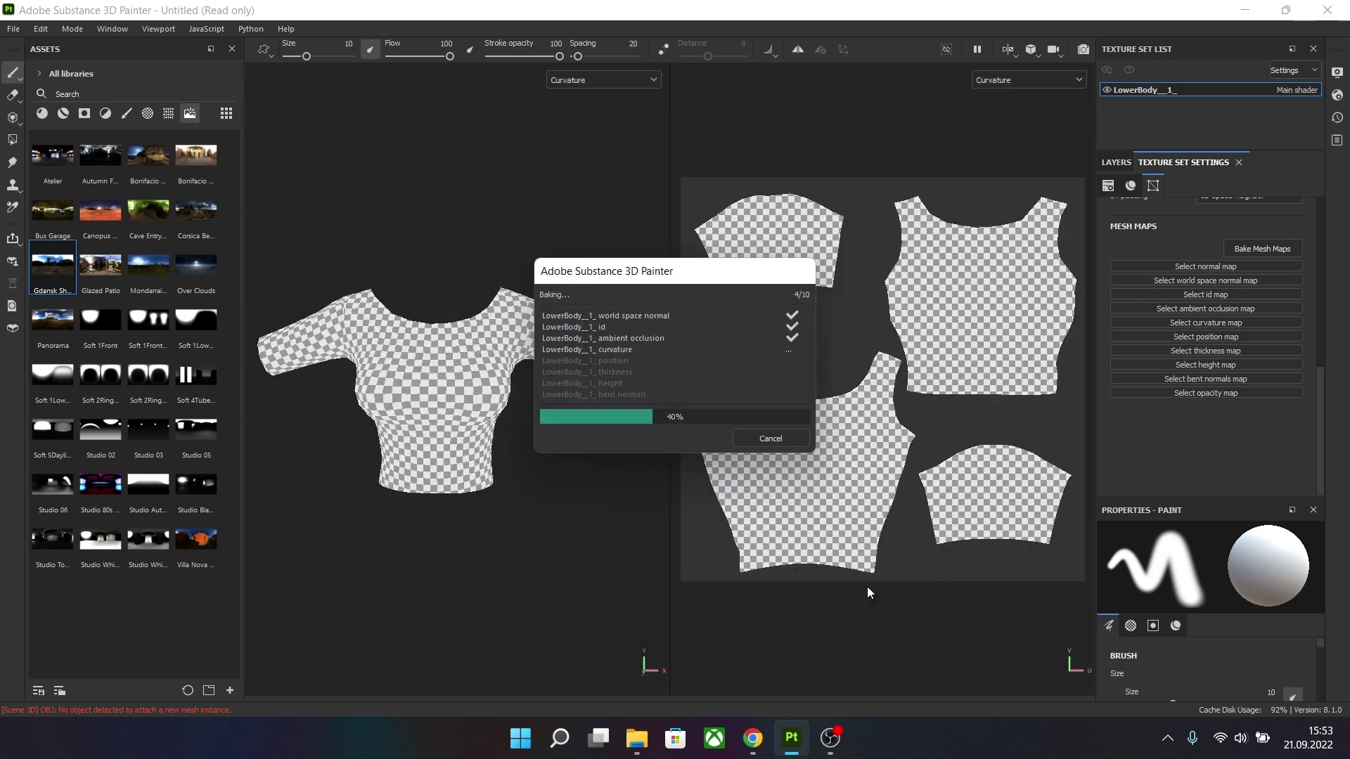
{"action": "left_click", "coordinate": [771, 437]}
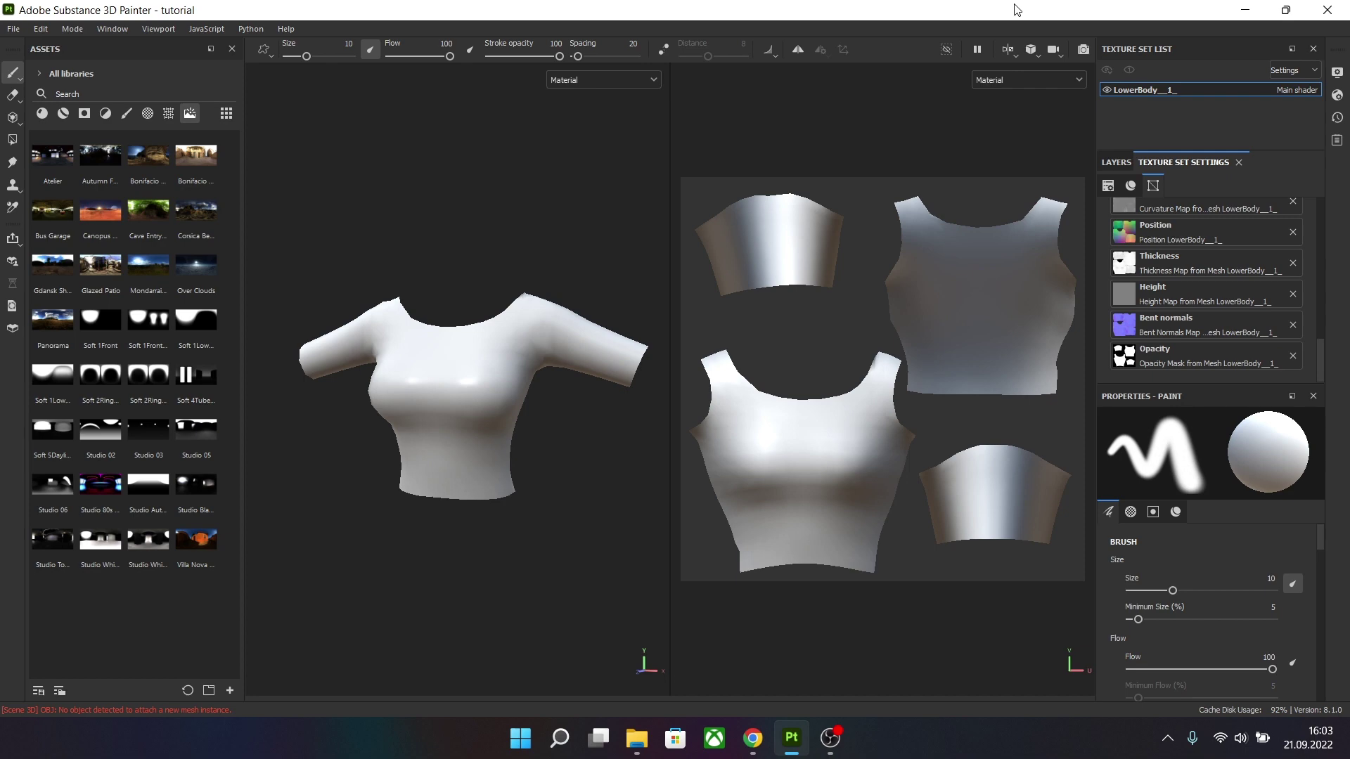
- Apply the Brass Pure material to the shirt and review its layer and fill properties
{"action": "left_click", "coordinate": [42, 114]}
{"action": "scroll", "coordinate": [161, 352], "scroll_direction": "down", "scroll_amount": 10}
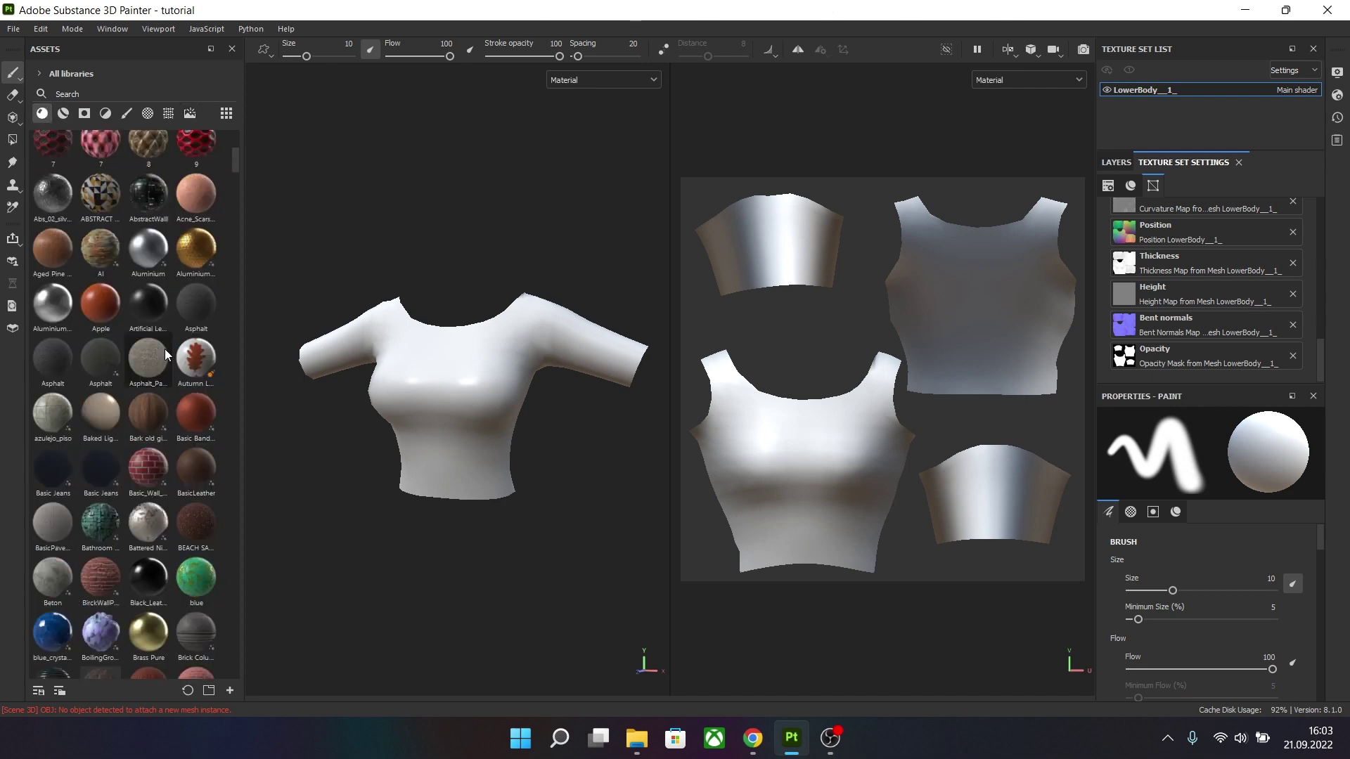
{"action": "mouse_move", "coordinate": [142, 292]}
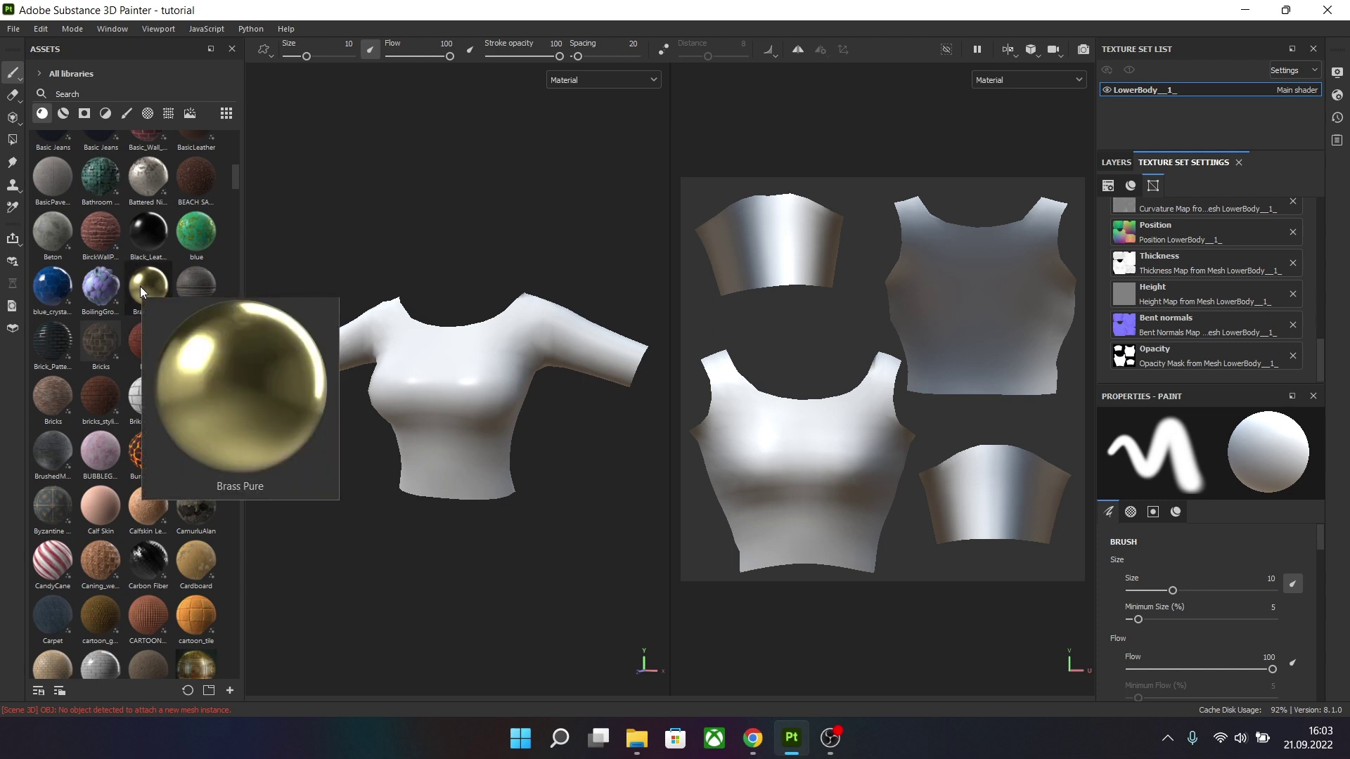
{"action": "left_click_drag", "start_coordinate": [141, 292], "coordinate": [394, 347]}
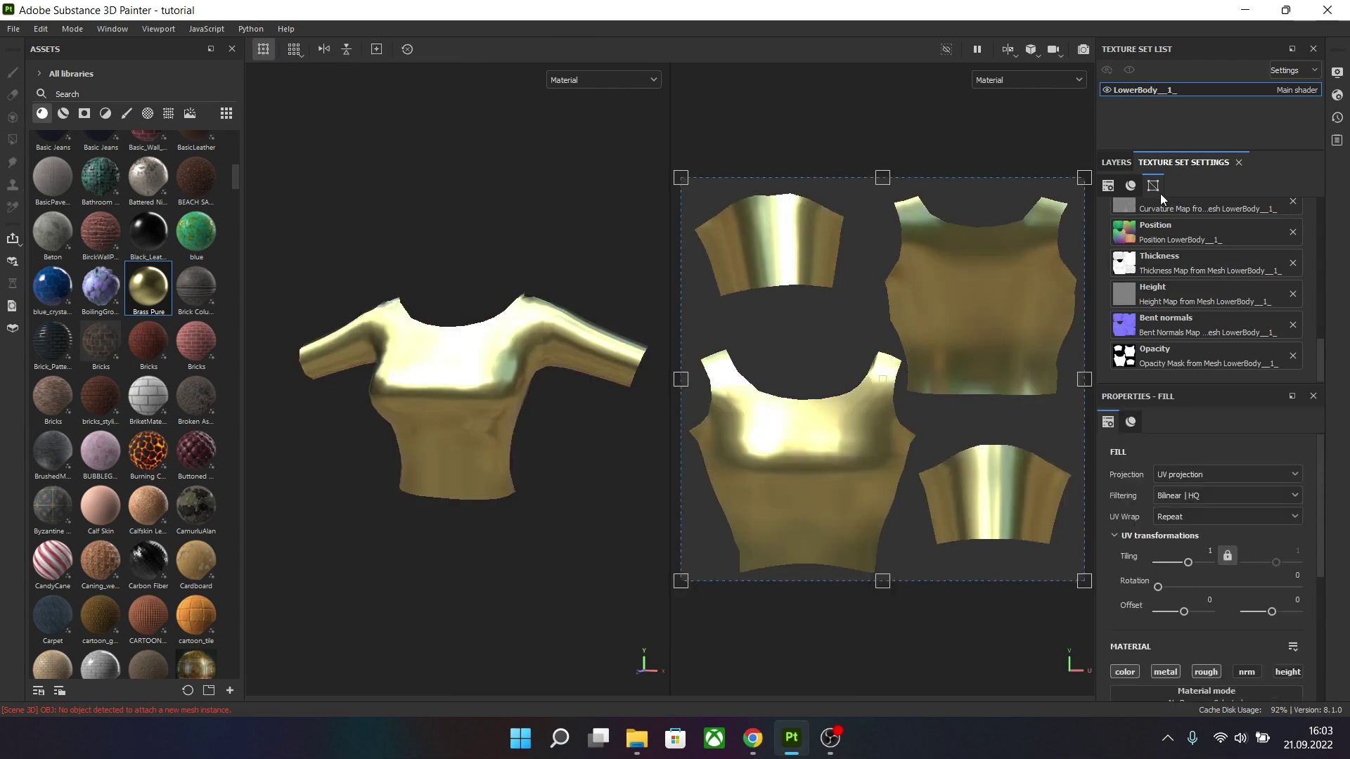
{"action": "left_click", "coordinate": [1116, 162]}
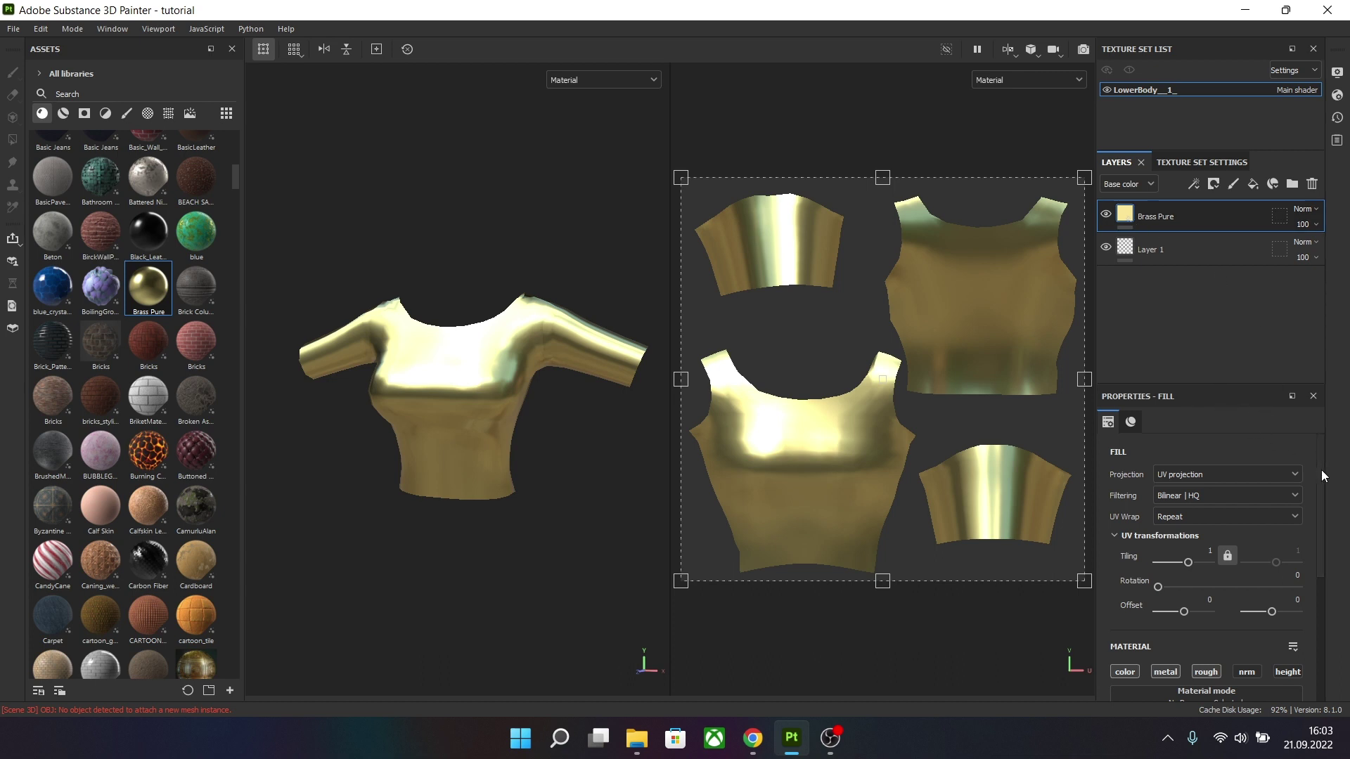
{"action": "left_click_drag", "start_coordinate": [1323, 470], "coordinate": [1320, 612]}
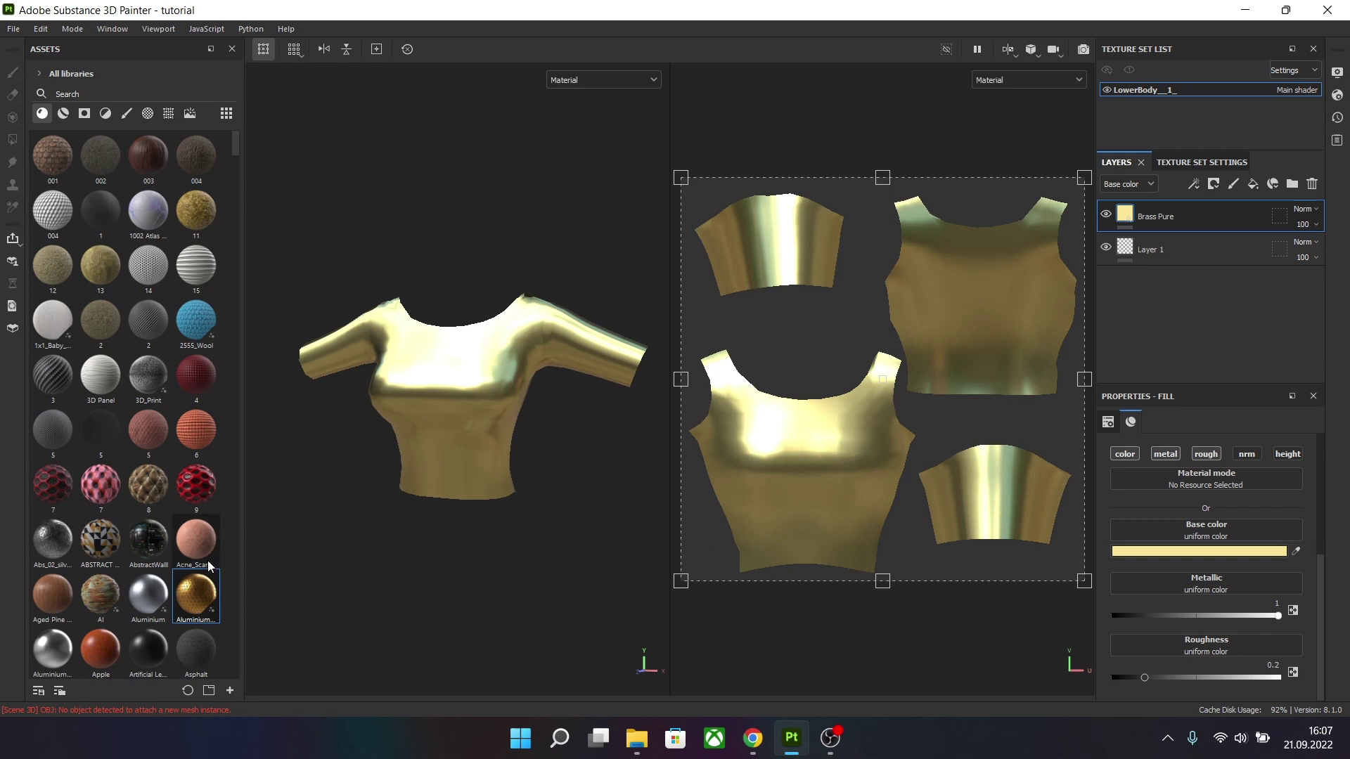
- Apply the Aluminium Insulator material to the shirt and delete the Brass Pure layer
{"action": "left_click_drag", "start_coordinate": [149, 290], "coordinate": [449, 357]}
{"action": "left_click_drag", "start_coordinate": [460, 404], "coordinate": [460, 403]}
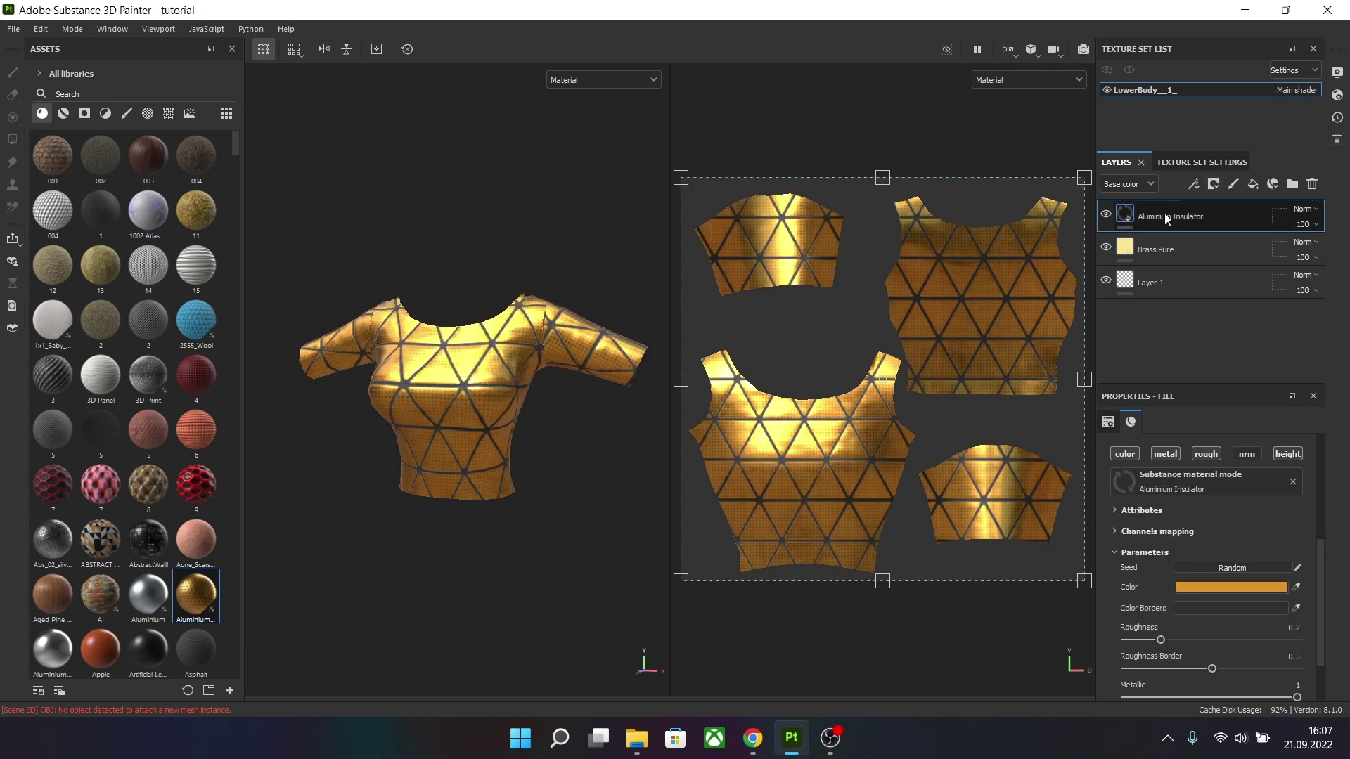
{"action": "left_click", "coordinate": [1184, 255]}
{"action": "key", "text": "Delete"}
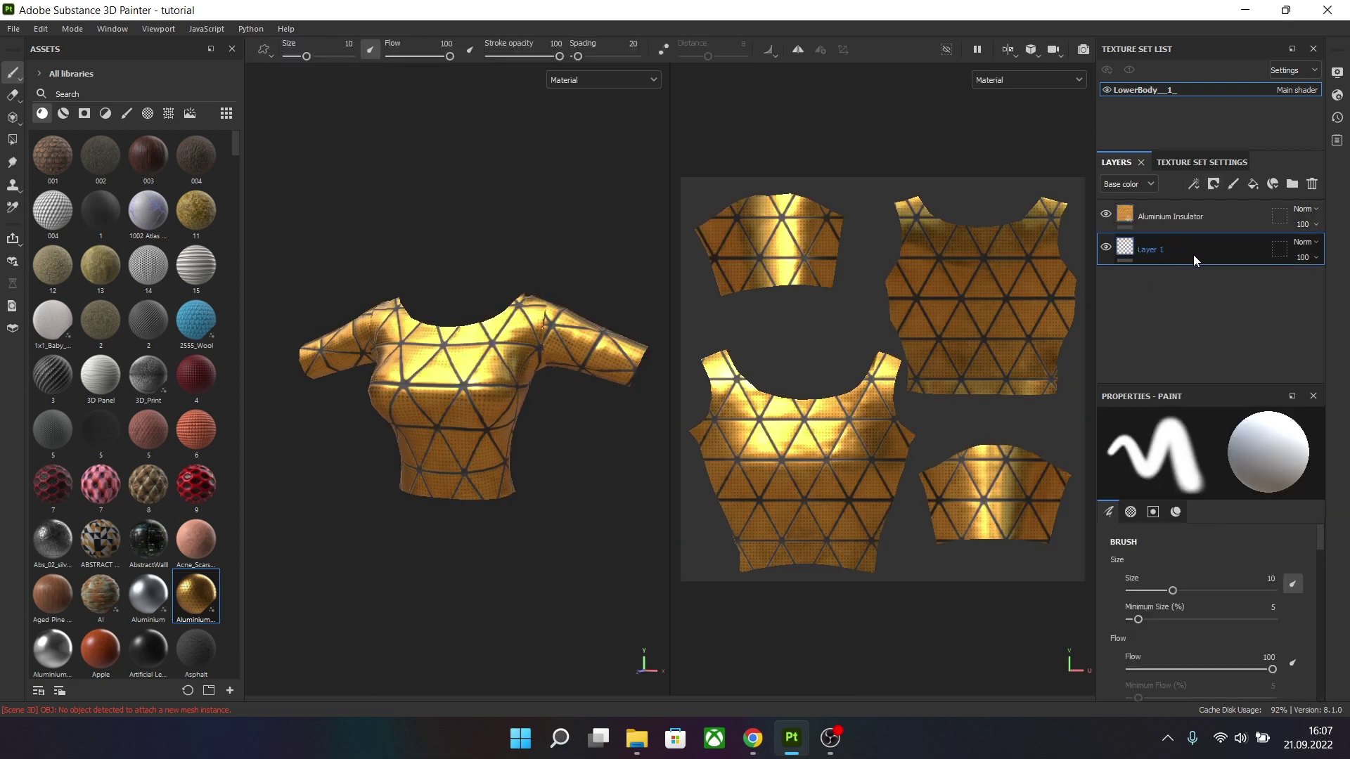
- Set the Aluminium Insulator layer's UV tiling to 1.11 and enable its normal channel
{"action": "left_click", "coordinate": [1181, 217]}
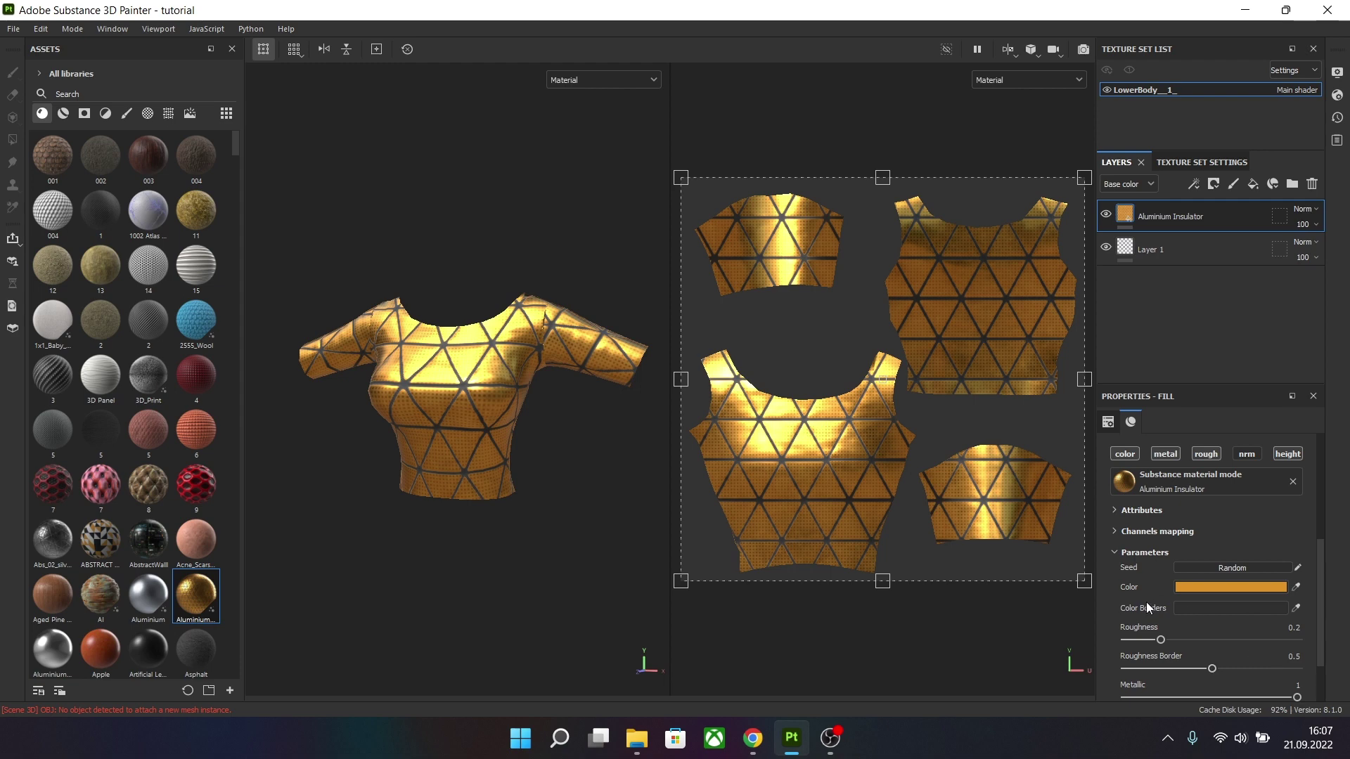
{"action": "scroll", "coordinate": [1171, 545], "scroll_direction": "up", "scroll_amount": 5}
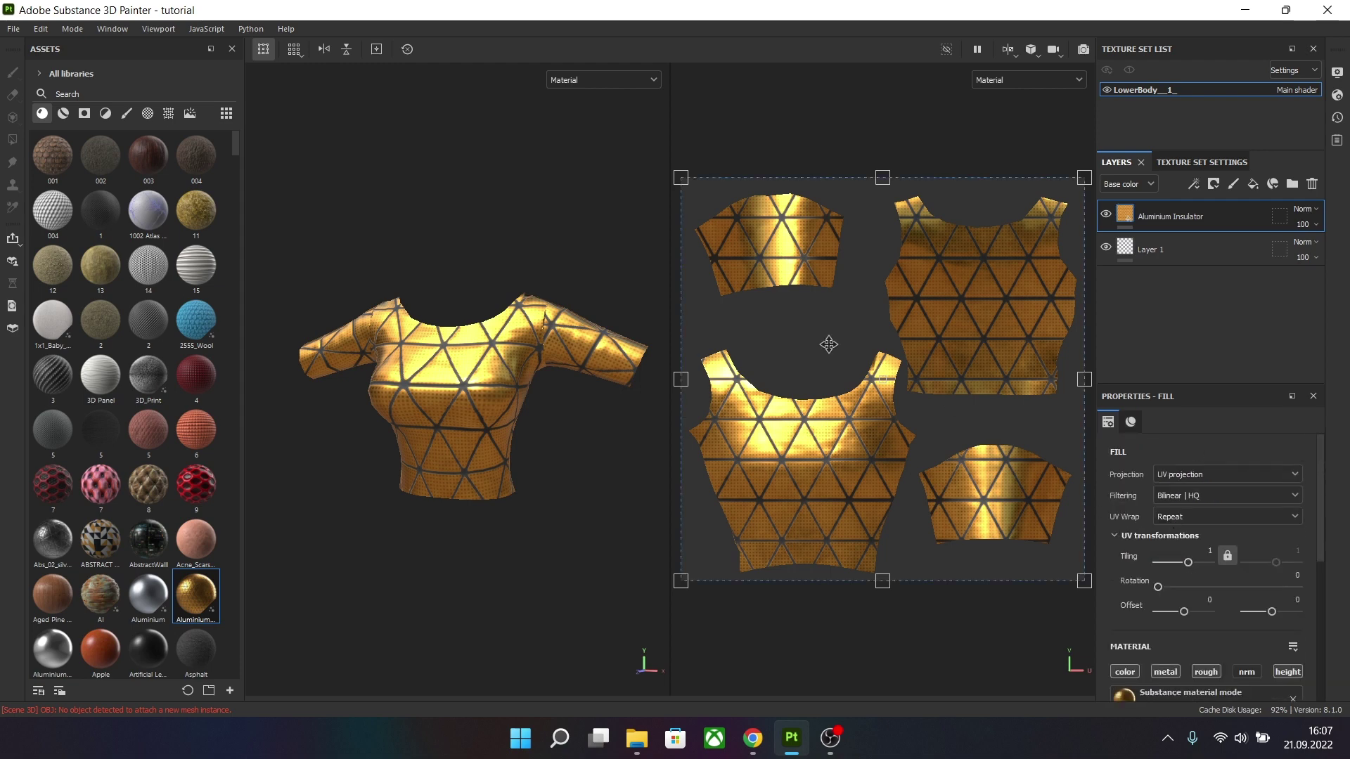
{"action": "left_click_drag", "start_coordinate": [1188, 562], "coordinate": [1189, 563]}
{"action": "scroll", "coordinate": [1158, 639], "scroll_direction": "down", "scroll_amount": 2}
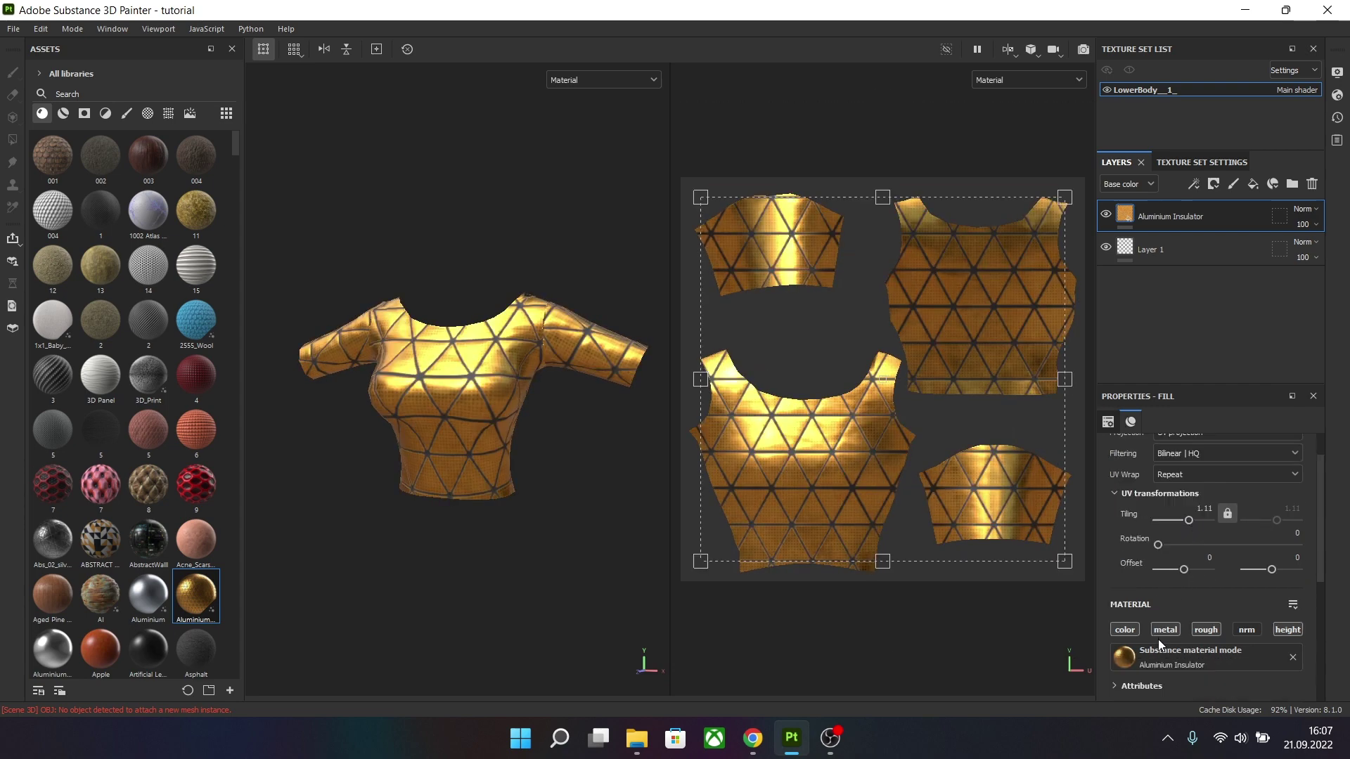
{"action": "left_click", "coordinate": [1247, 629]}
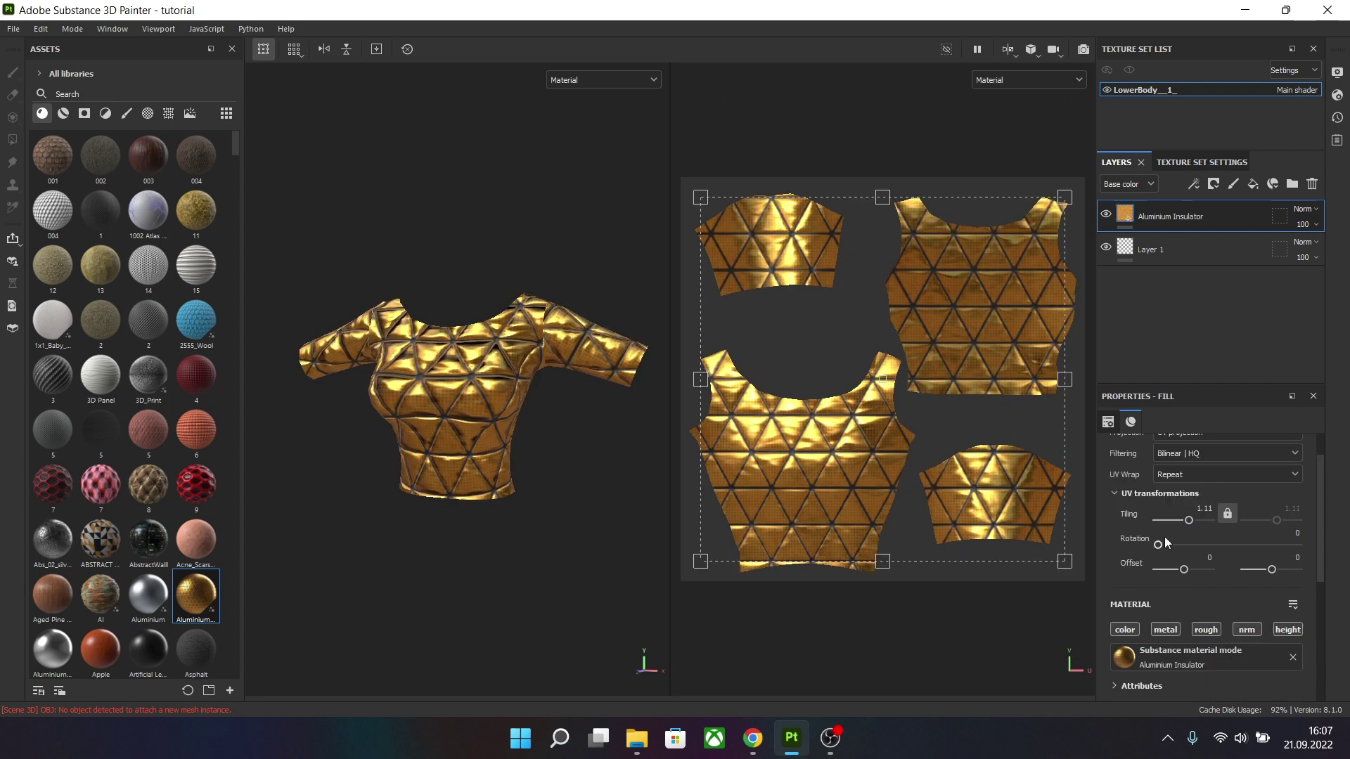
- Change the Aluminium Insulator material's main color to blue, 3D8DB2
{"action": "scroll", "coordinate": [1153, 569], "scroll_direction": "down", "scroll_amount": 5}
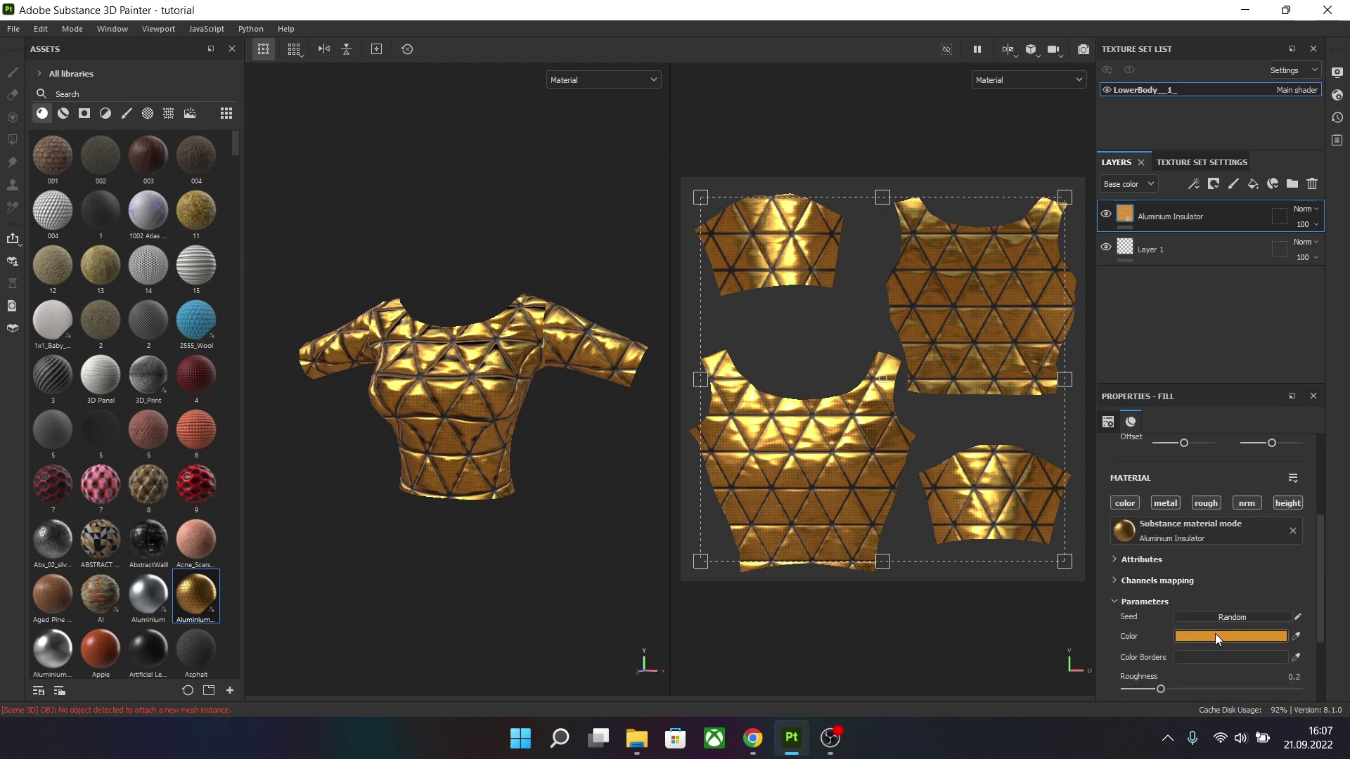
{"action": "left_click", "coordinate": [1215, 634]}
{"action": "left_click", "coordinate": [1194, 564]}
{"action": "left_click_drag", "start_coordinate": [1228, 631], "coordinate": [1162, 539]}
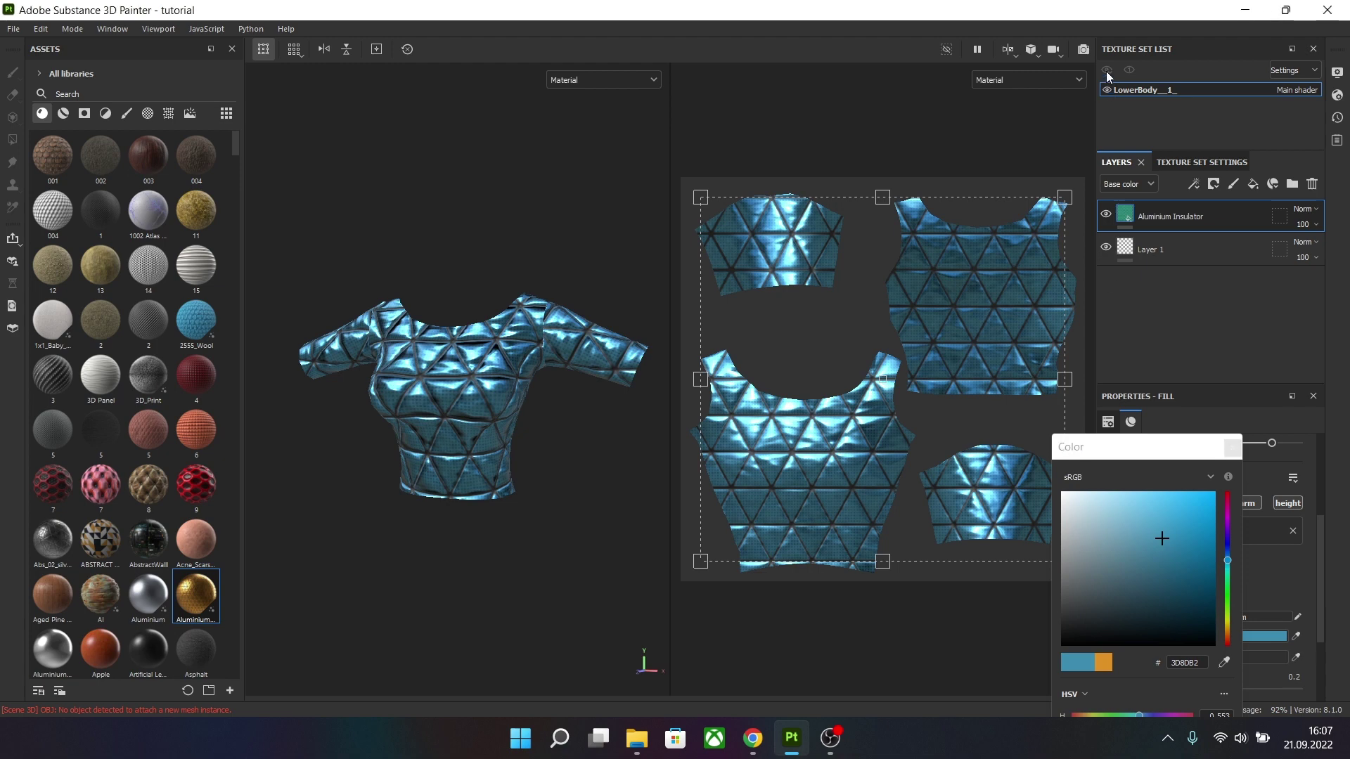
{"action": "left_click", "coordinate": [1232, 448]}
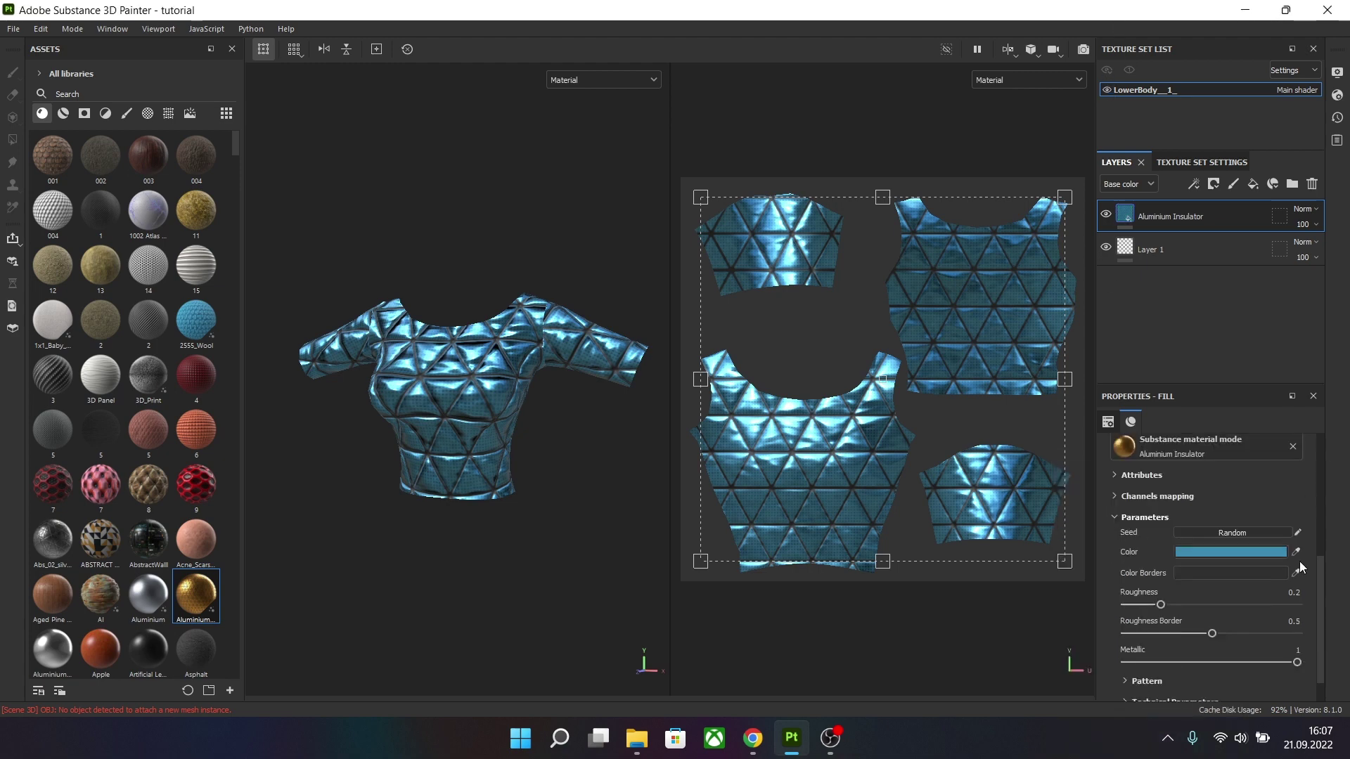
- Set the Normal Intensity in the Aluminium Insulator material's technical parameters to 0.24
{"action": "scroll", "coordinate": [1282, 568], "scroll_direction": "down", "scroll_amount": 1}
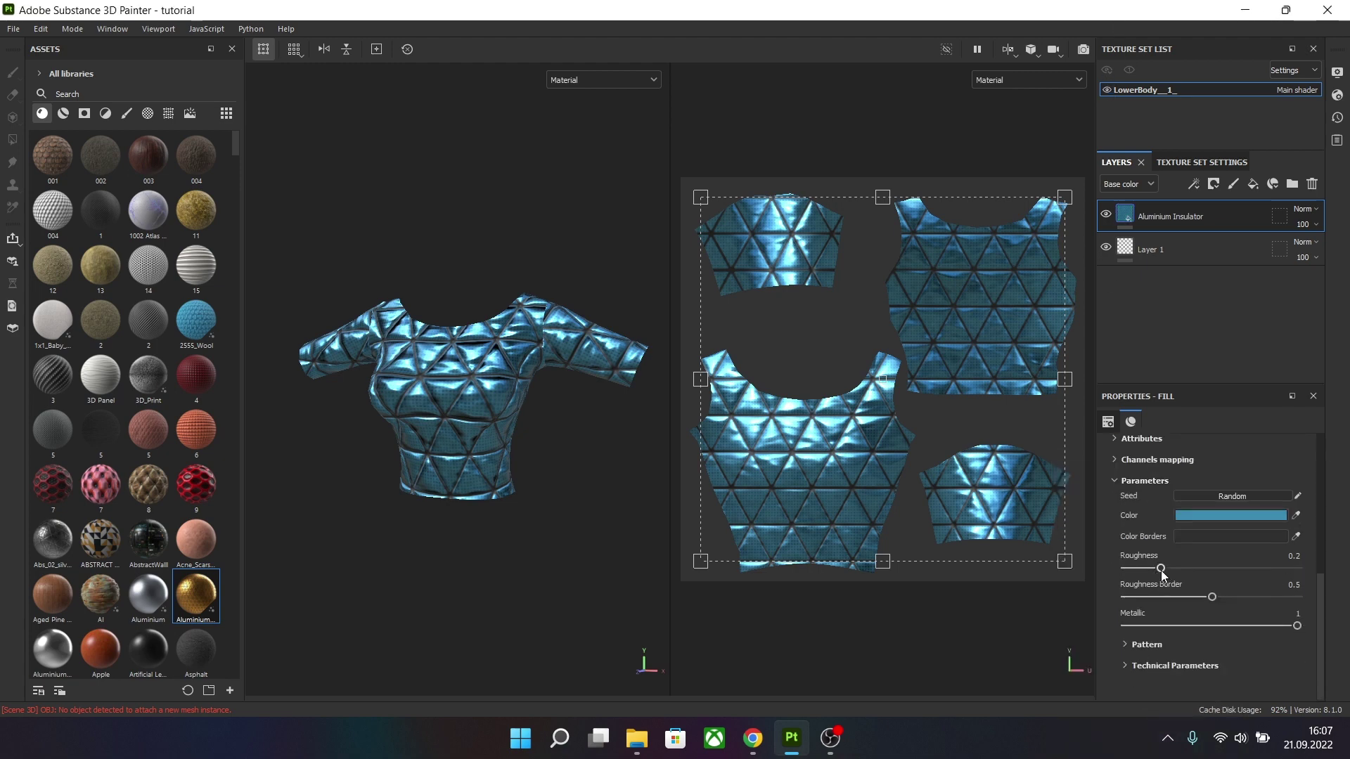
{"action": "mouse_move", "coordinate": [1159, 568]}
{"action": "left_mouse_down"}
{"action": "mouse_move", "coordinate": [1130, 572]}
{"action": "mouse_move", "coordinate": [1161, 571]}
{"action": "left_mouse_up"}
{"action": "left_click", "coordinate": [1185, 665]}
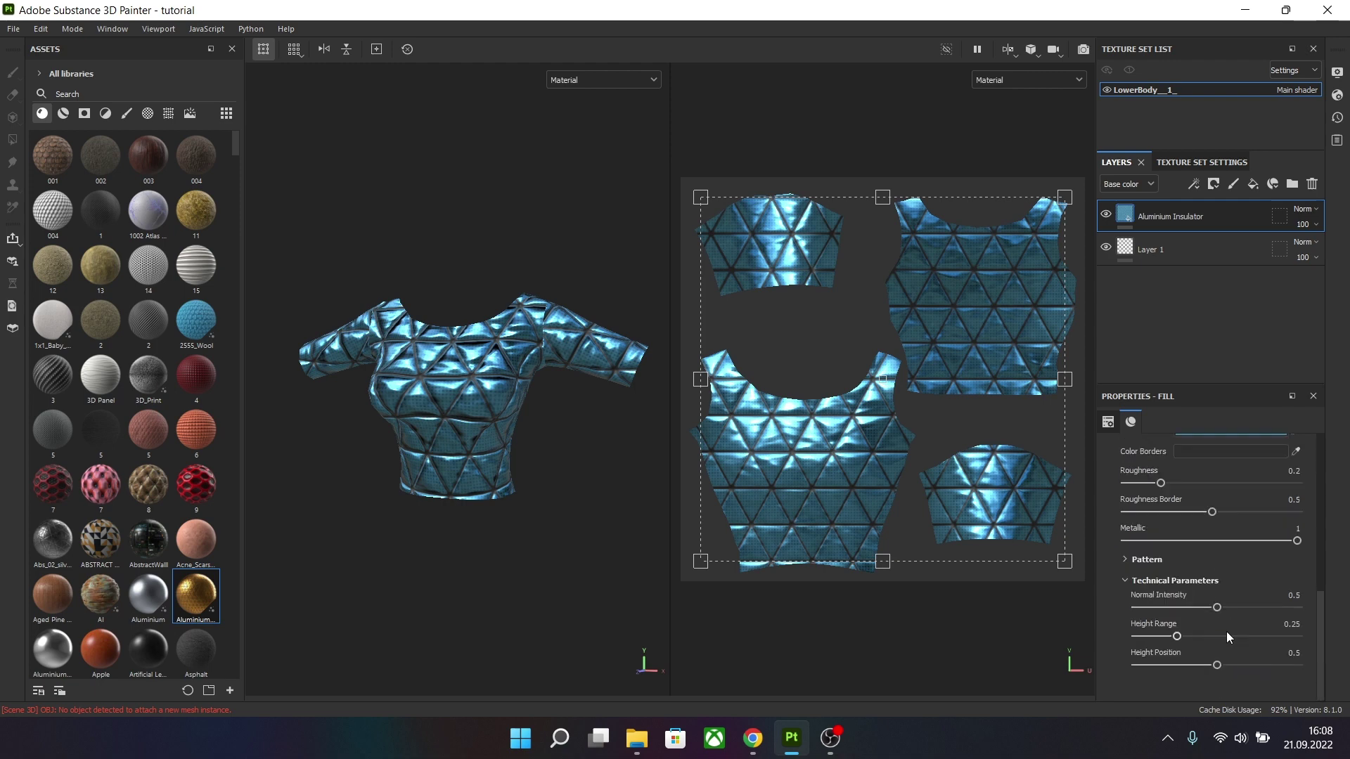
{"action": "left_click_drag", "start_coordinate": [1217, 608], "coordinate": [1177, 614]}
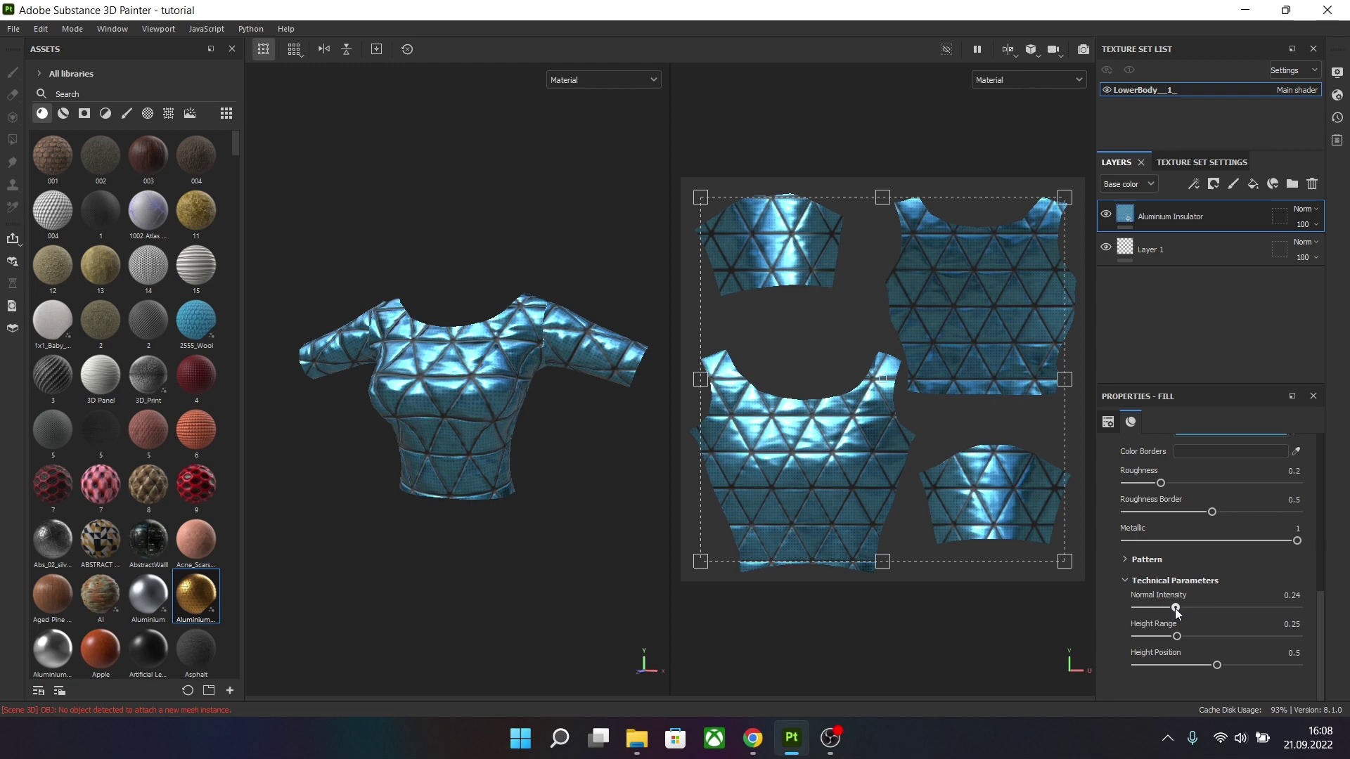
{"action": "left_click_drag", "start_coordinate": [1322, 639], "coordinate": [1328, 464]}
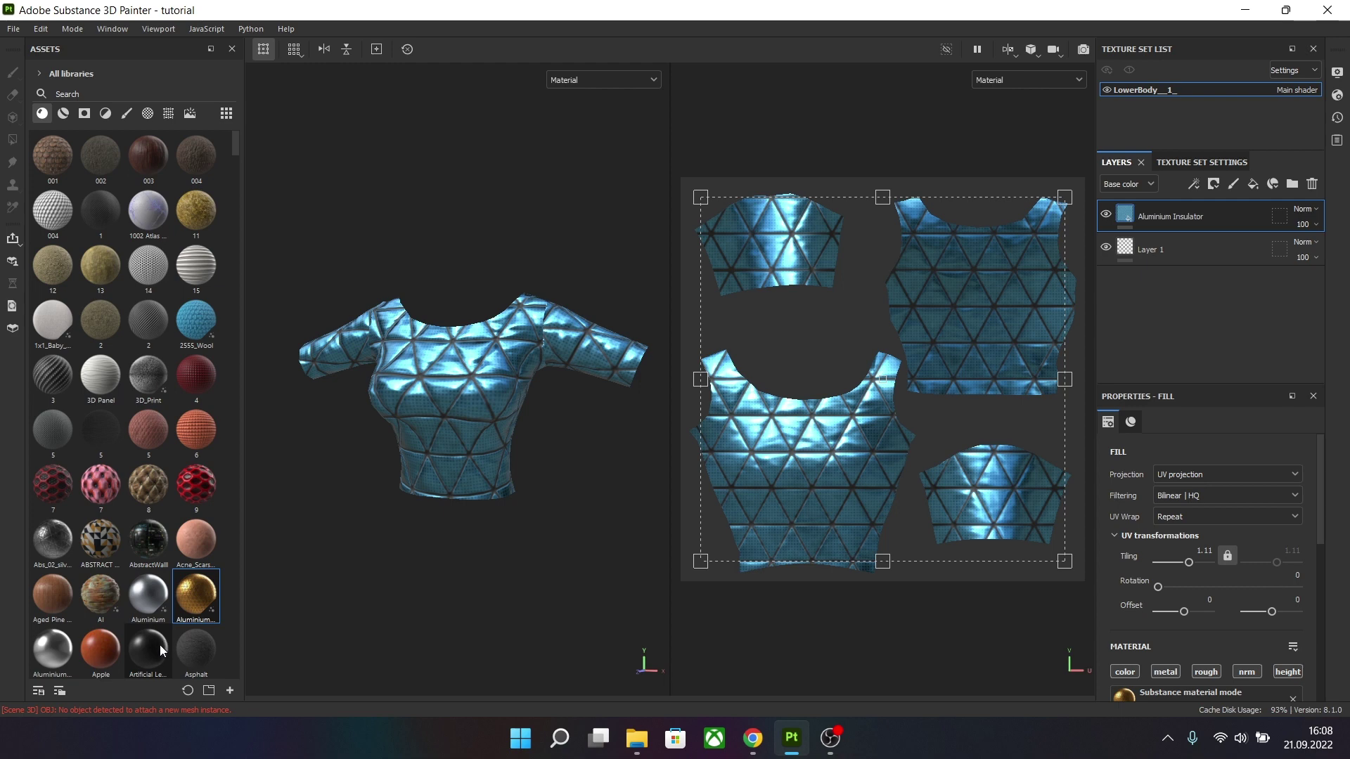
- Try the Artificial Leather material on the shirt and delete its layer
{"action": "left_click_drag", "start_coordinate": [165, 640], "coordinate": [419, 388]}
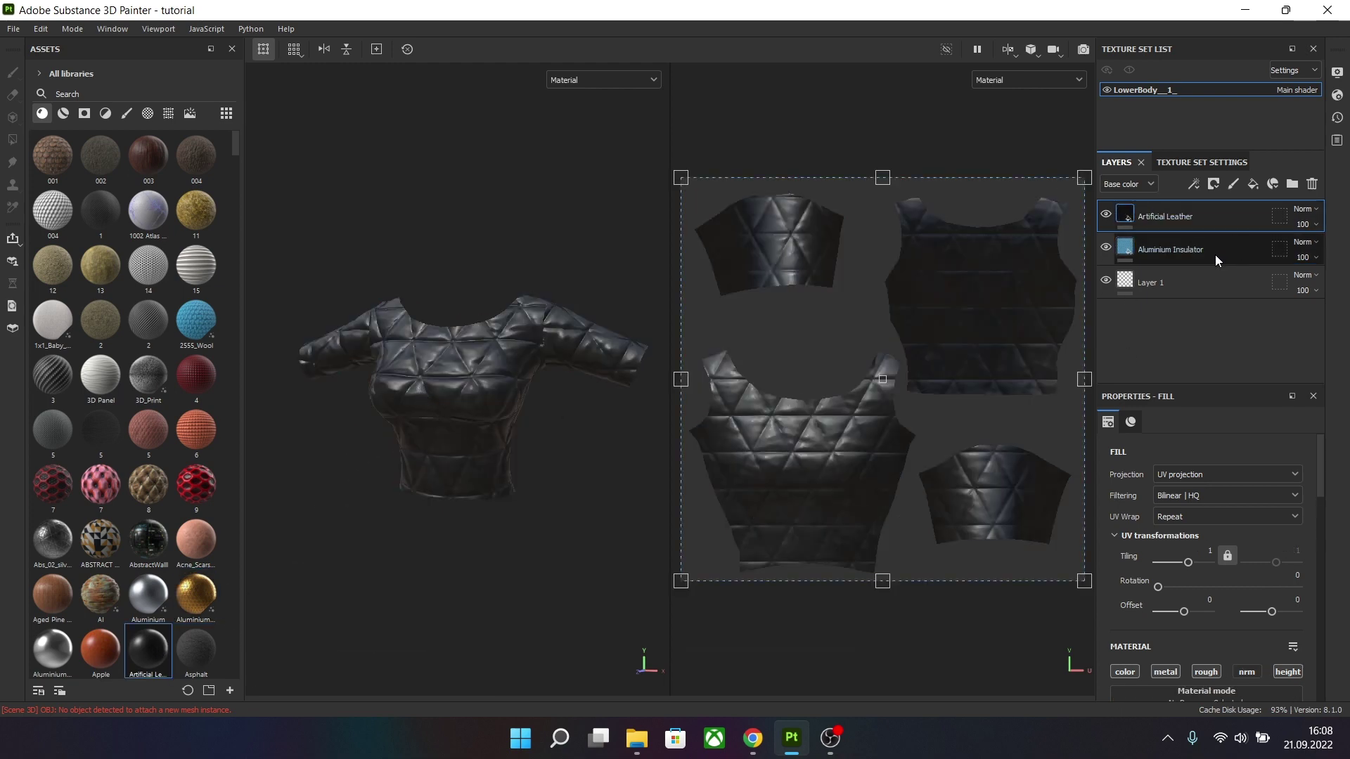
{"action": "left_click", "coordinate": [1232, 222]}
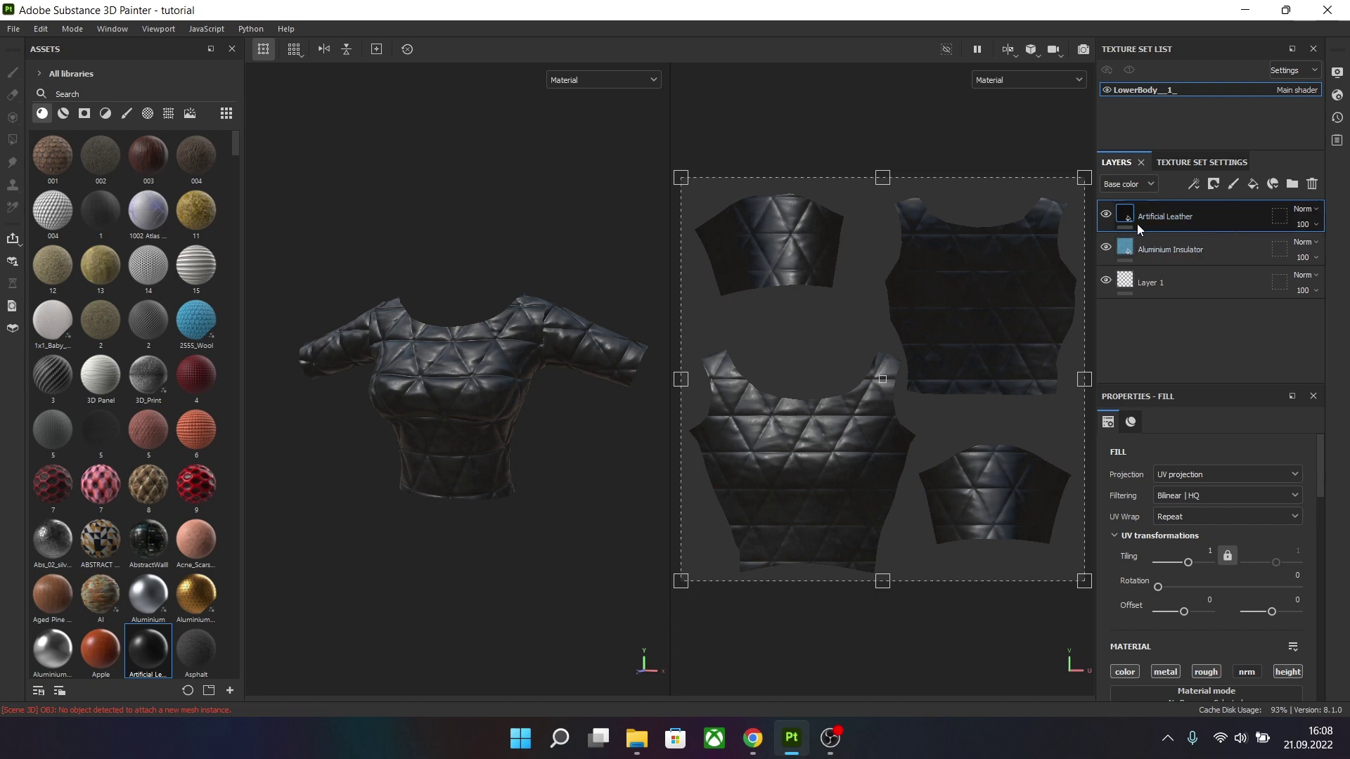
{"action": "scroll", "coordinate": [104, 254], "scroll_direction": "down", "scroll_amount": 10}
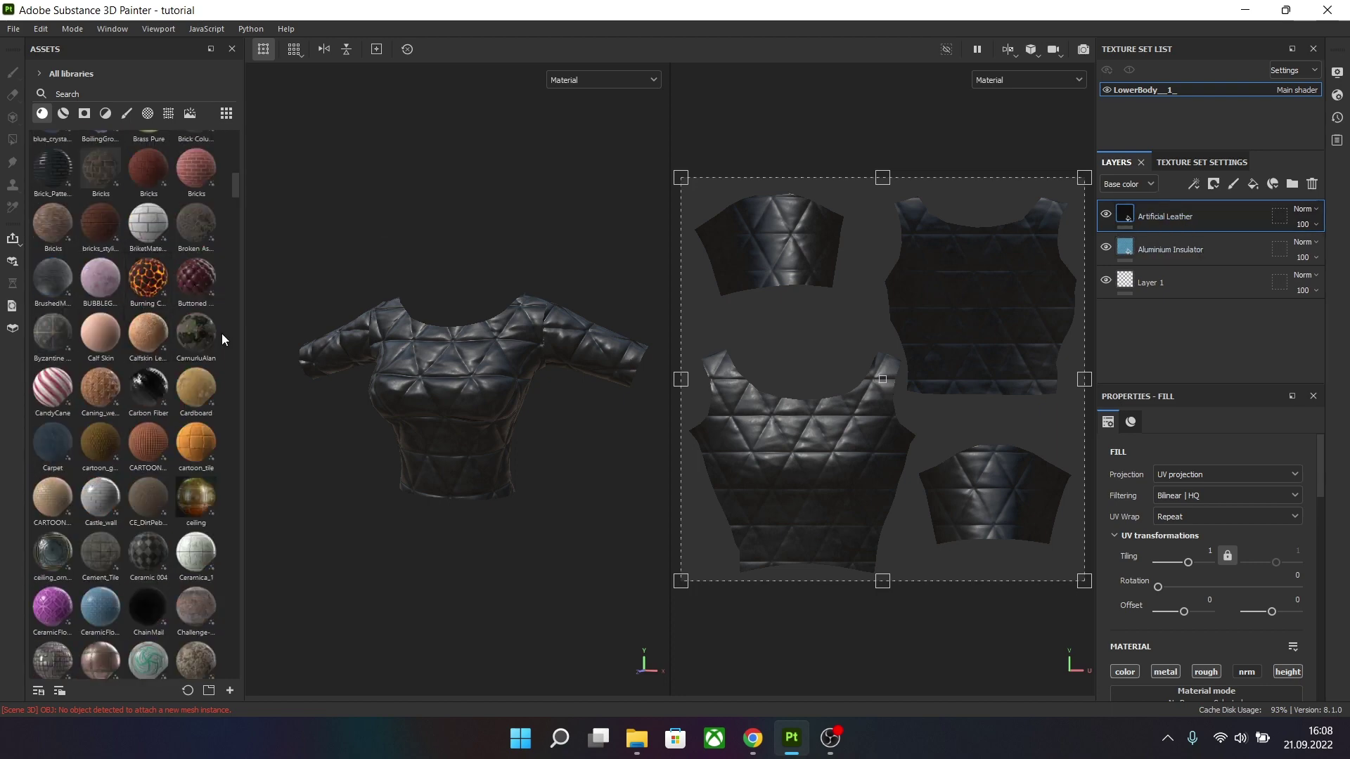
{"action": "scroll", "coordinate": [221, 333], "scroll_direction": "up", "scroll_amount": 10}
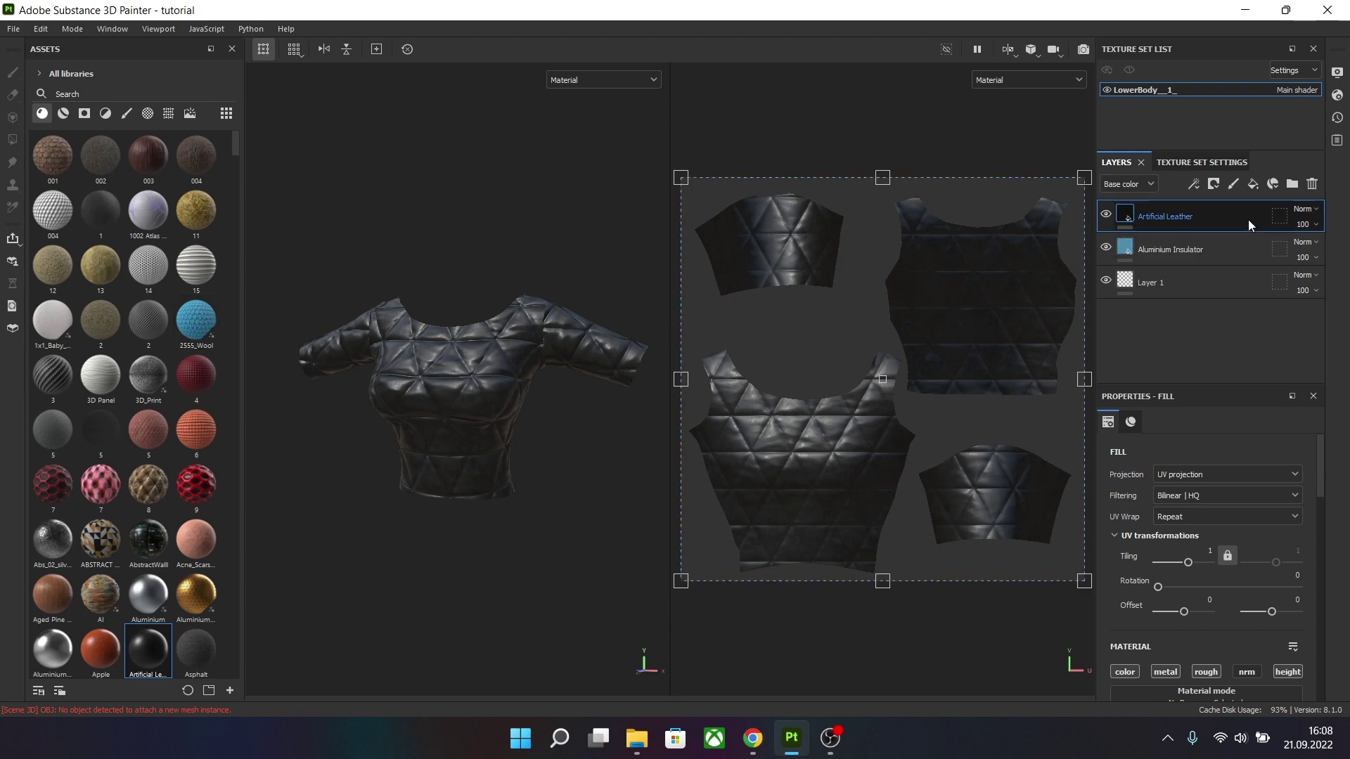
{"action": "key", "text": "Delete"}
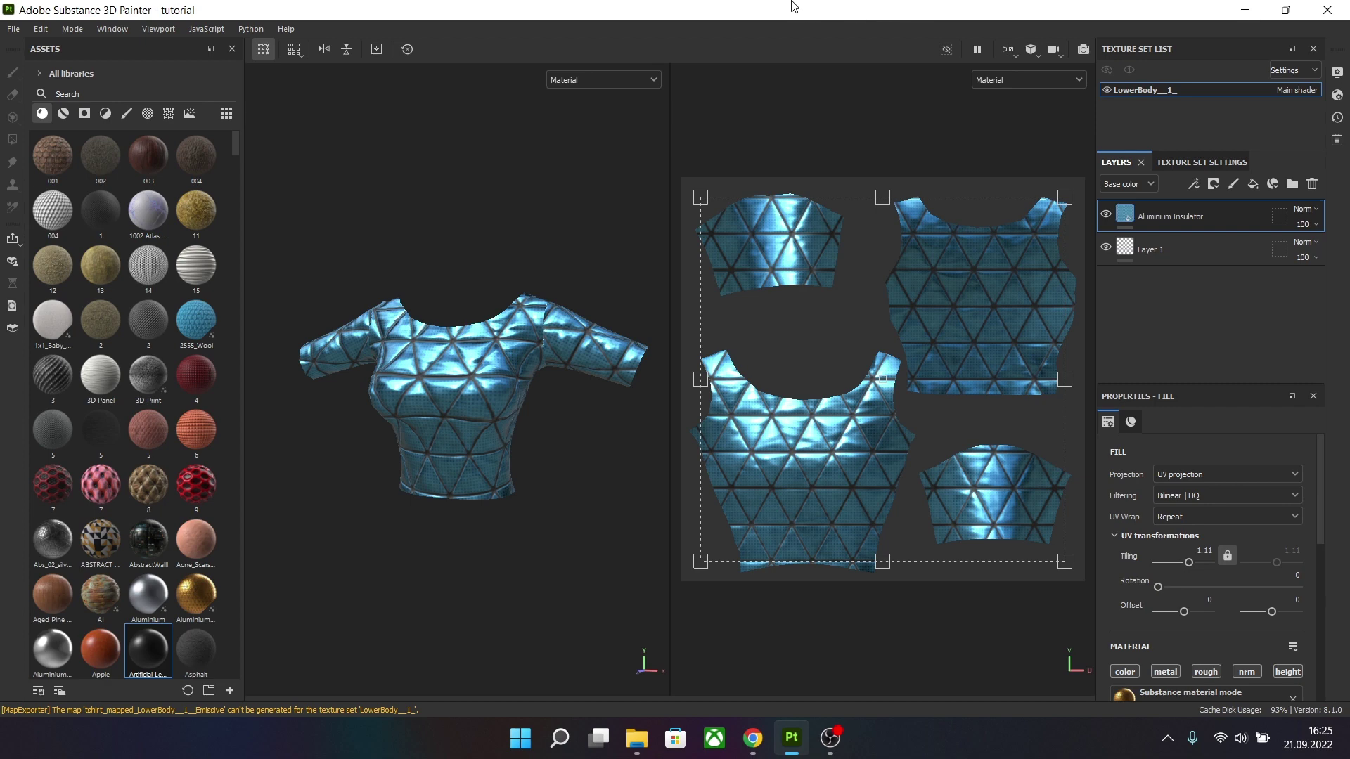
- Export the textures with the IMVU output template and Dilation + default background color padding of 3
{"action": "left_click", "coordinate": [13, 28]}
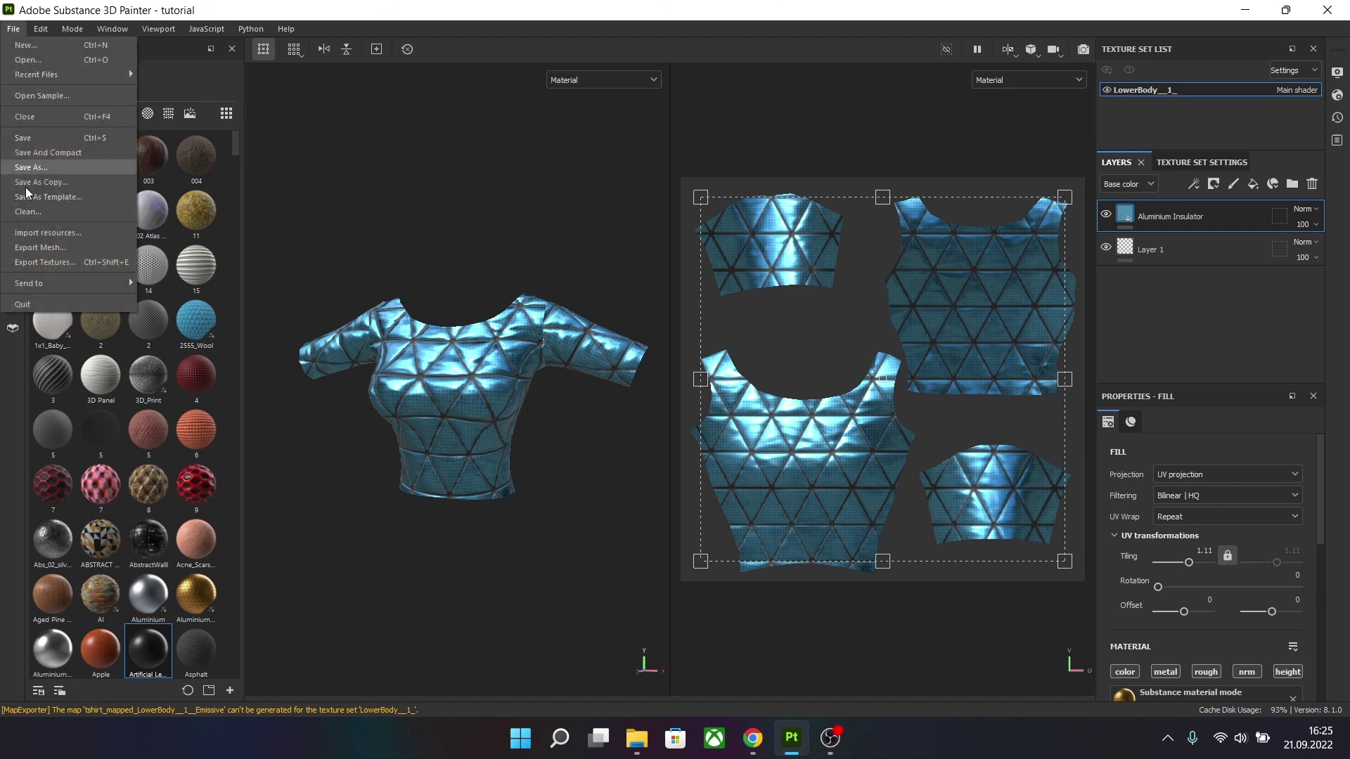
{"action": "left_click", "coordinate": [34, 263]}
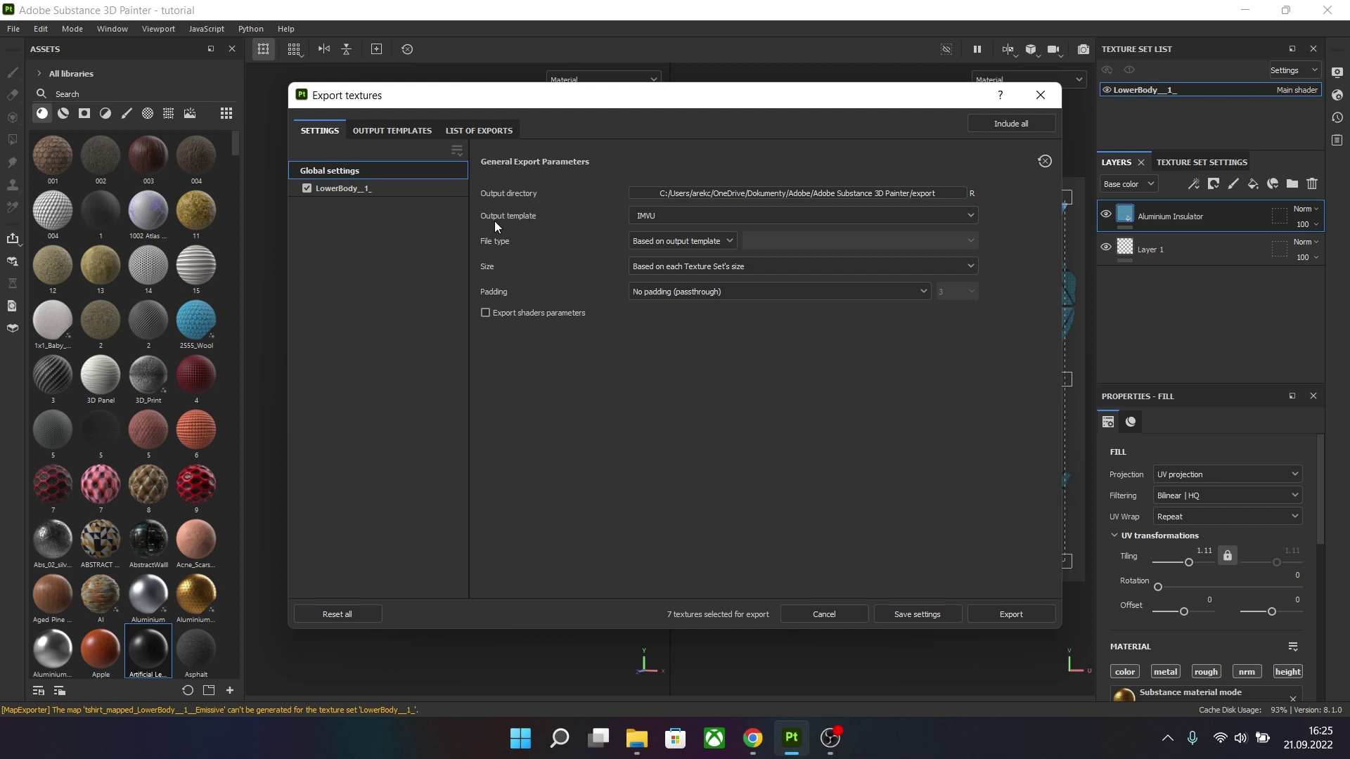
{"action": "left_click", "coordinate": [678, 216]}
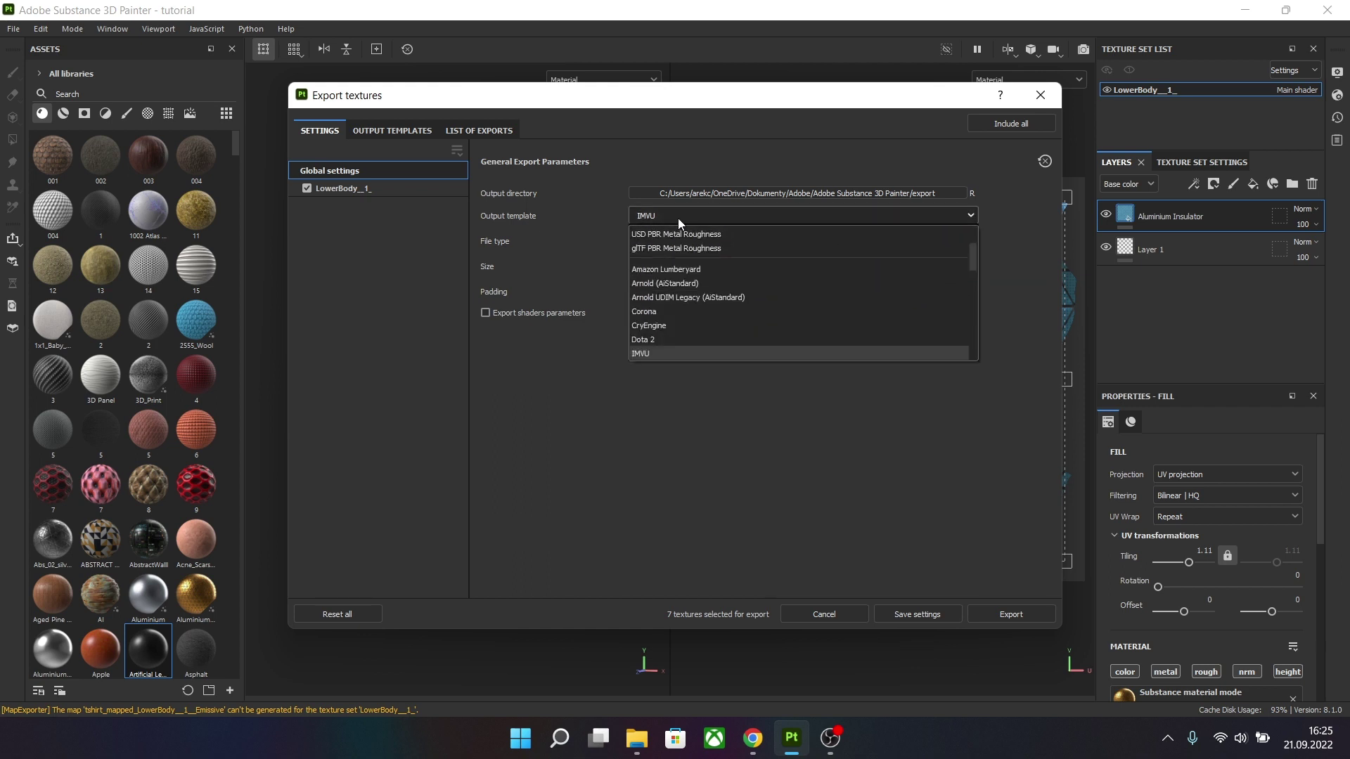
{"action": "left_click", "coordinate": [644, 353]}
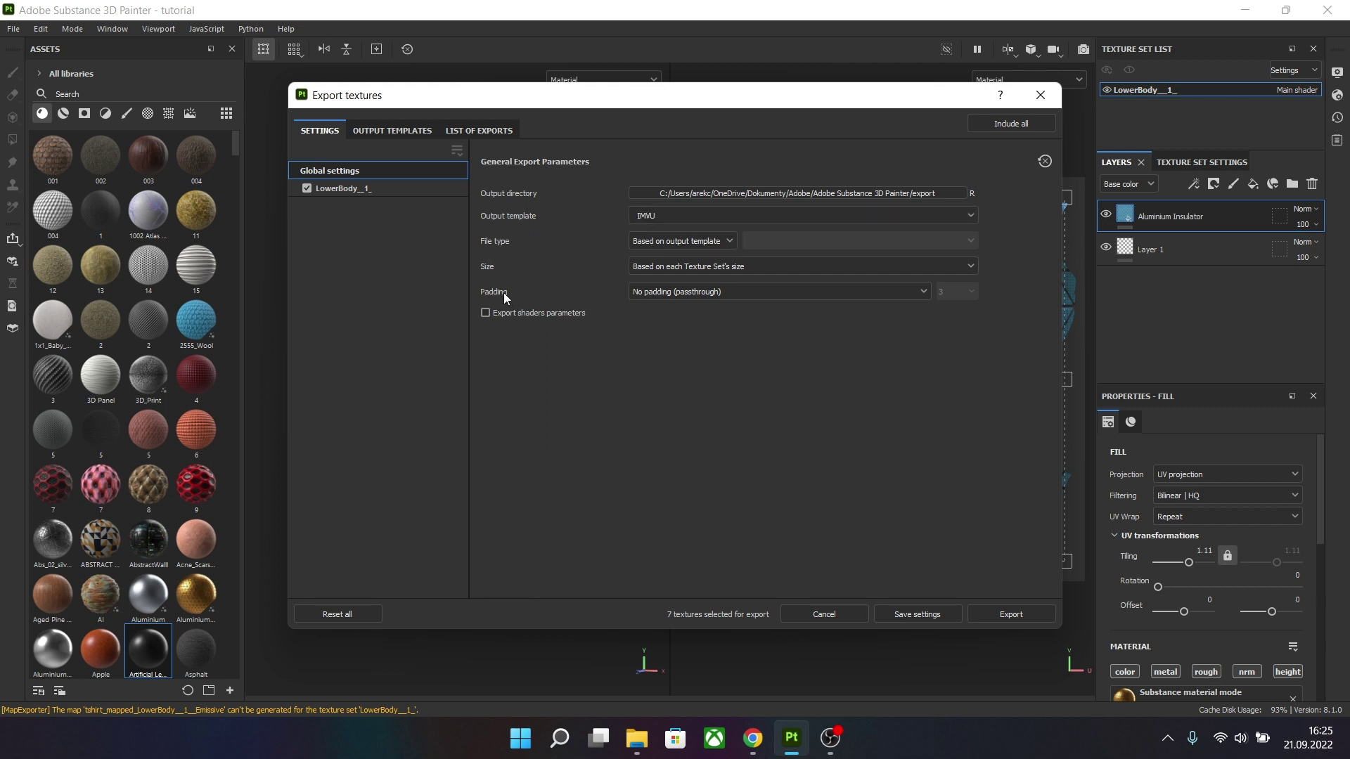
{"action": "left_click", "coordinate": [686, 291]}
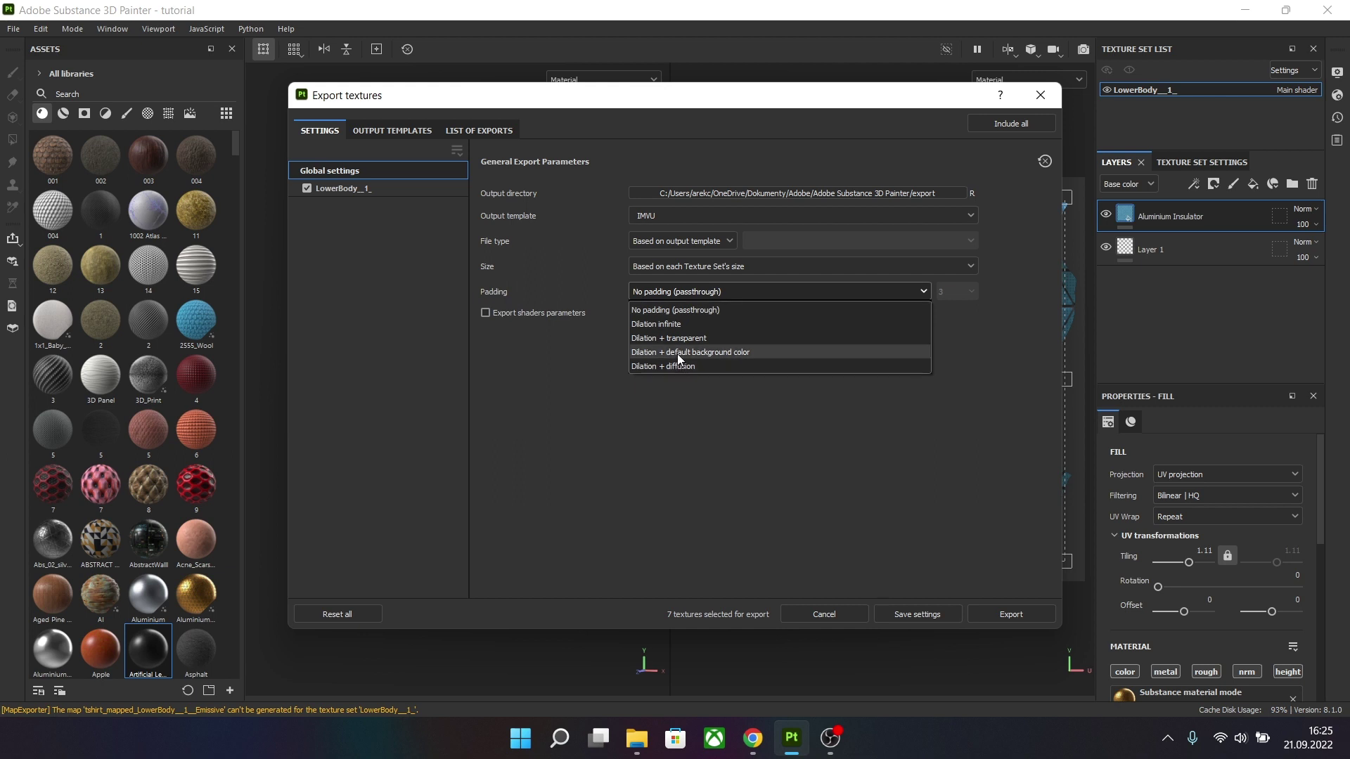
{"action": "left_click", "coordinate": [677, 353]}
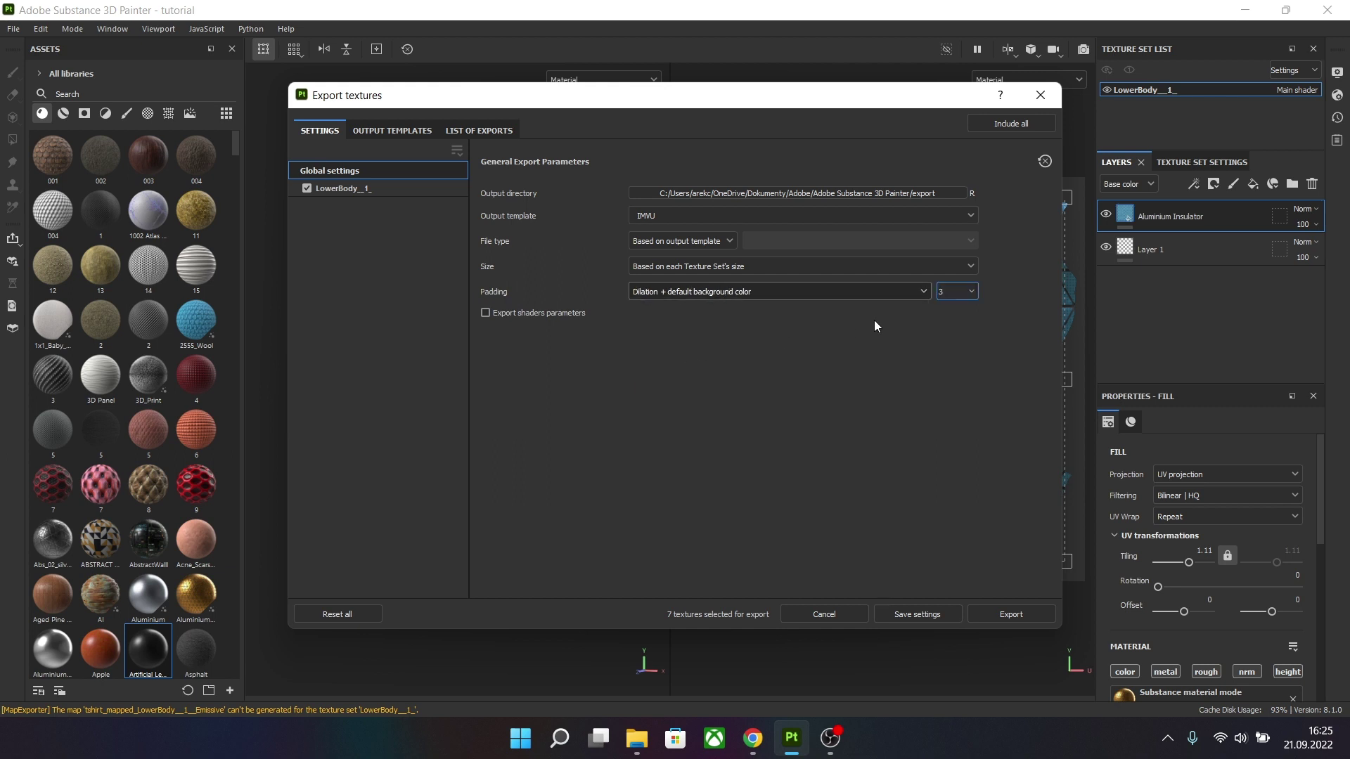
{"action": "left_click", "coordinate": [948, 297]}
{"action": "left_click", "coordinate": [1036, 617]}
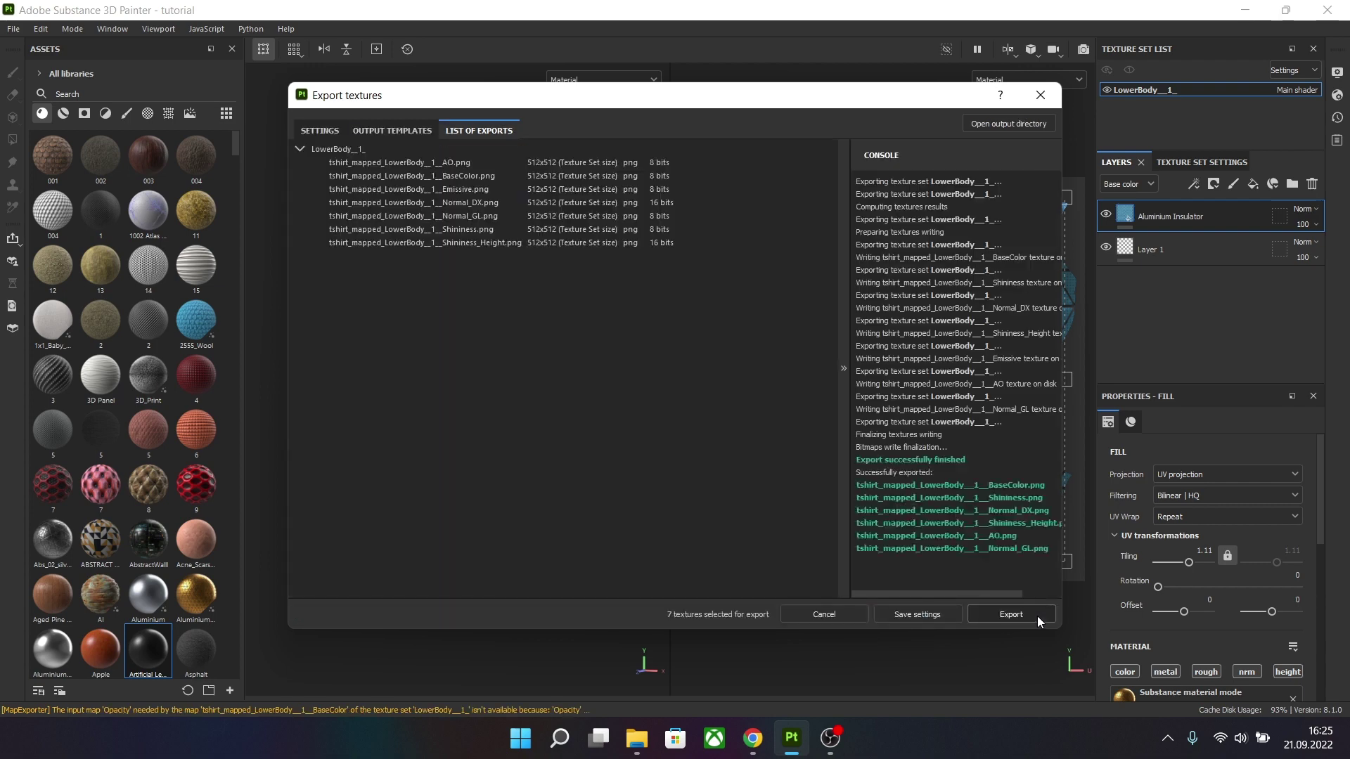
- Review the exported AO, base color, normal and shininess maps in the output directory, and close the texture export
{"action": "left_click", "coordinate": [977, 124]}
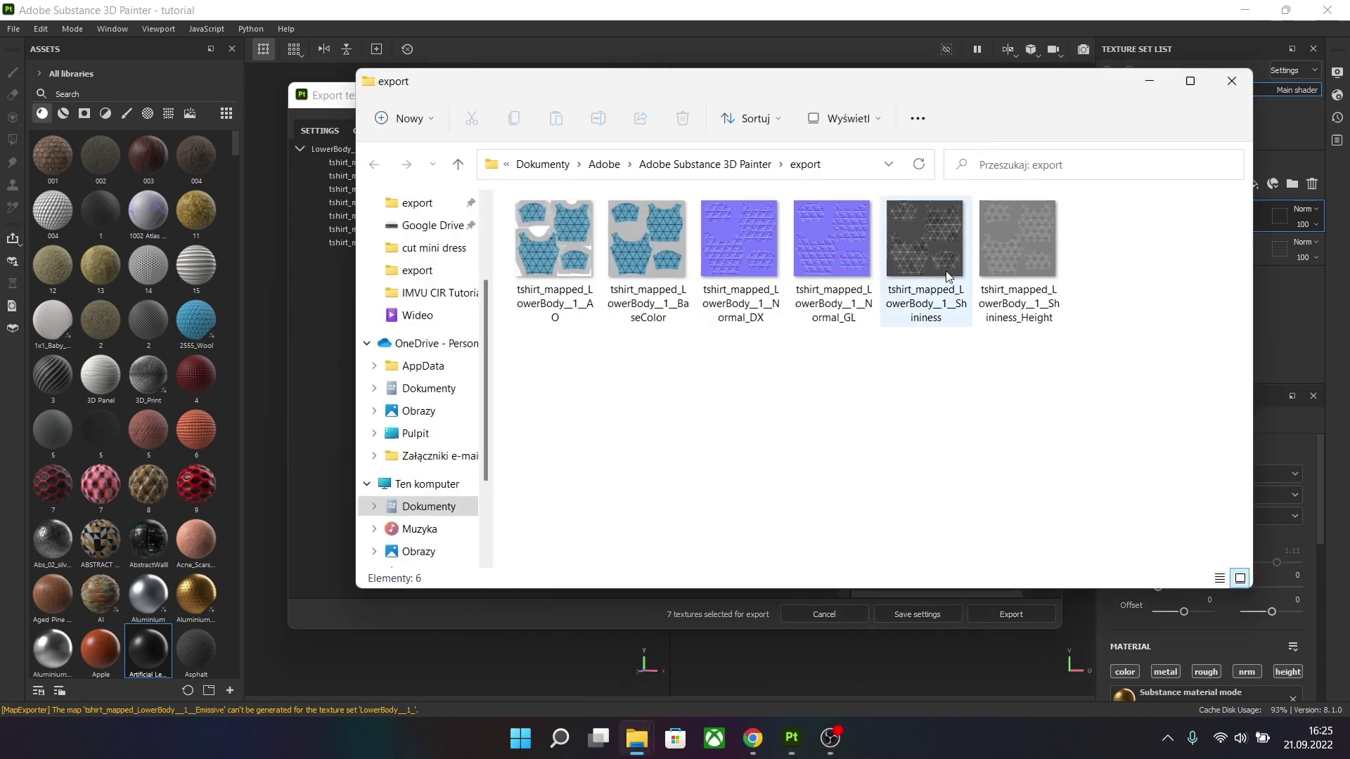
{"action": "double_click", "coordinate": [554, 243]}
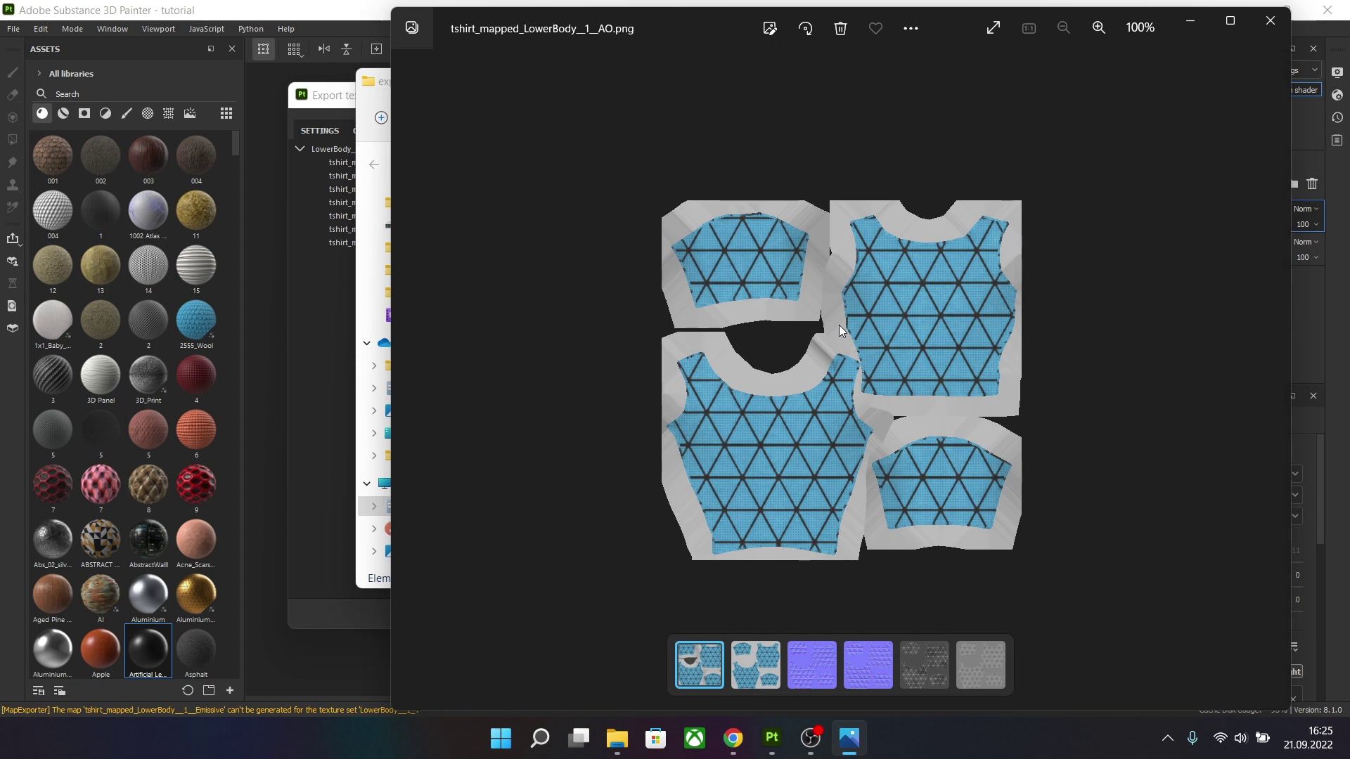
{"action": "key", "text": "Right"}
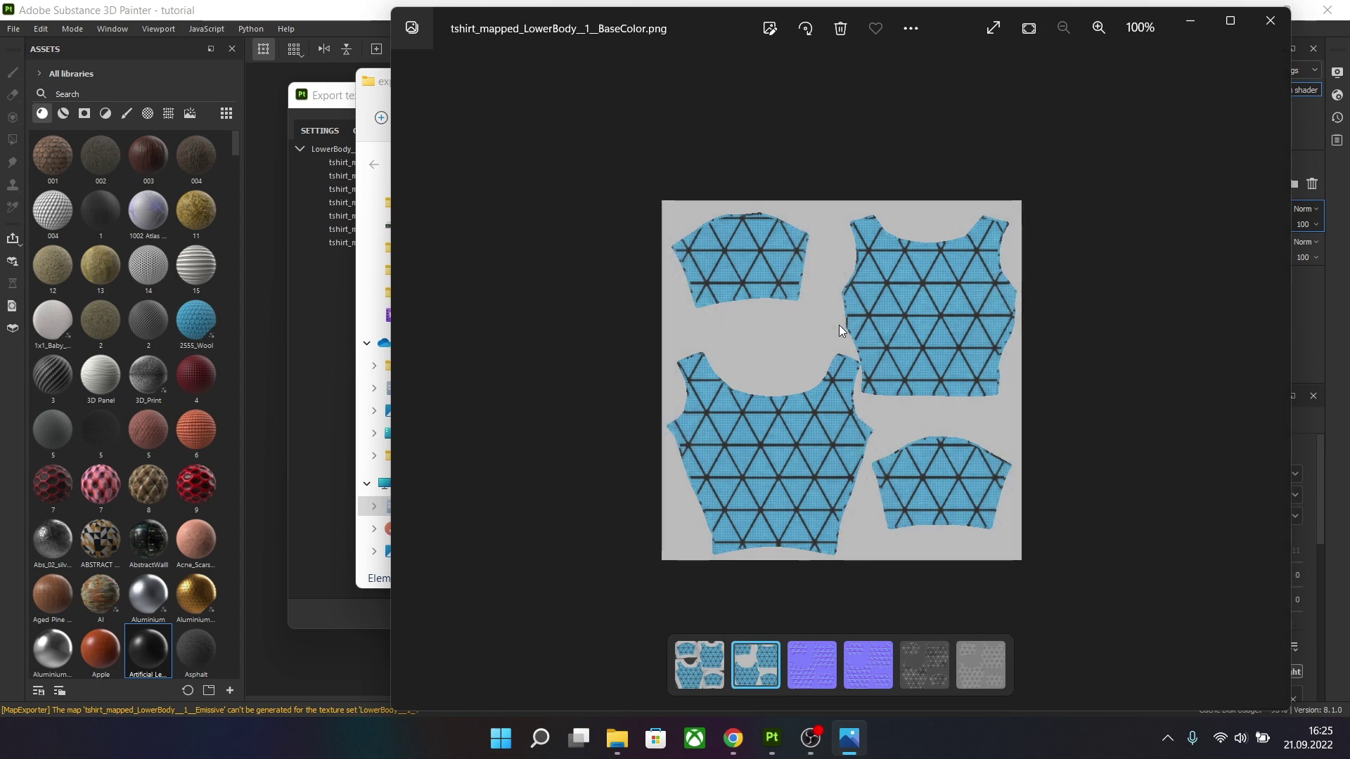
{"action": "key", "text": "Right"}
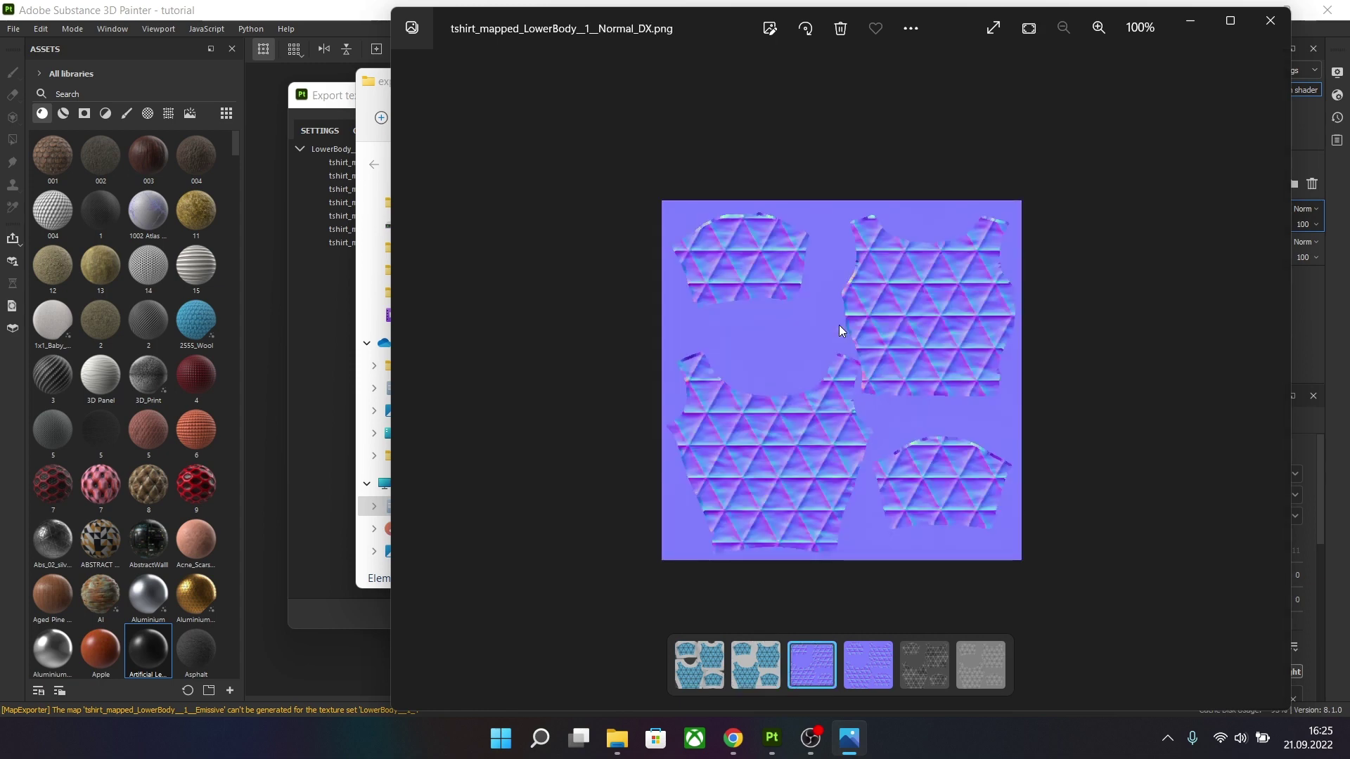
{"action": "key", "text": "Right"}
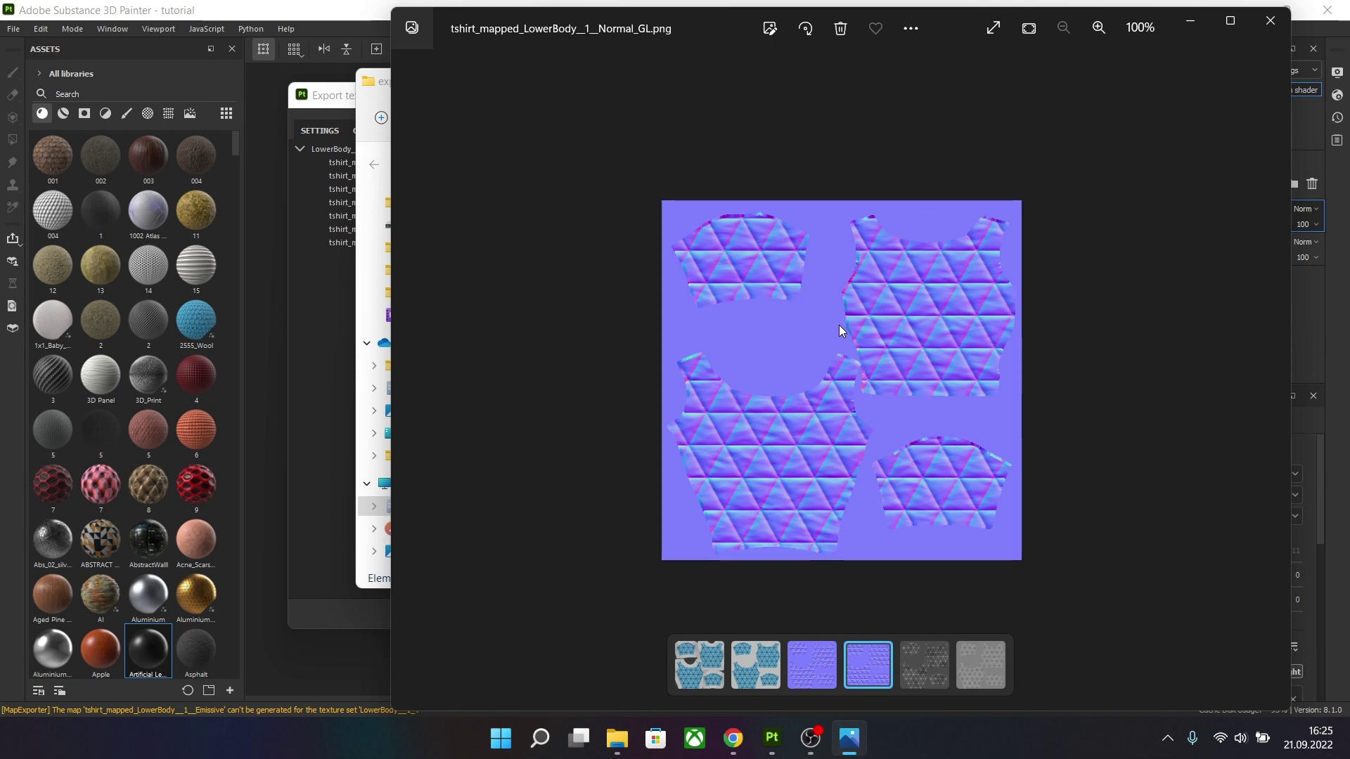
{"action": "key", "text": "Right"}
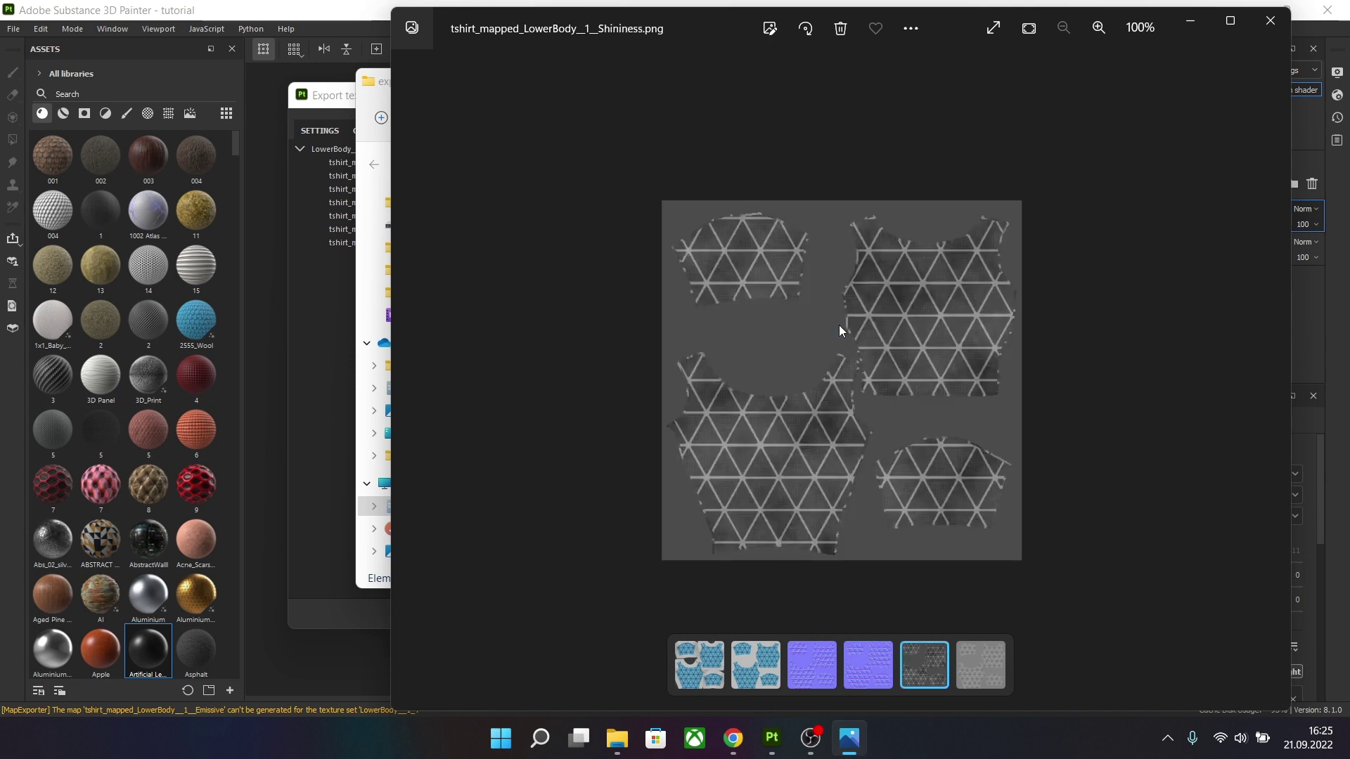
{"action": "key", "text": "Right"}
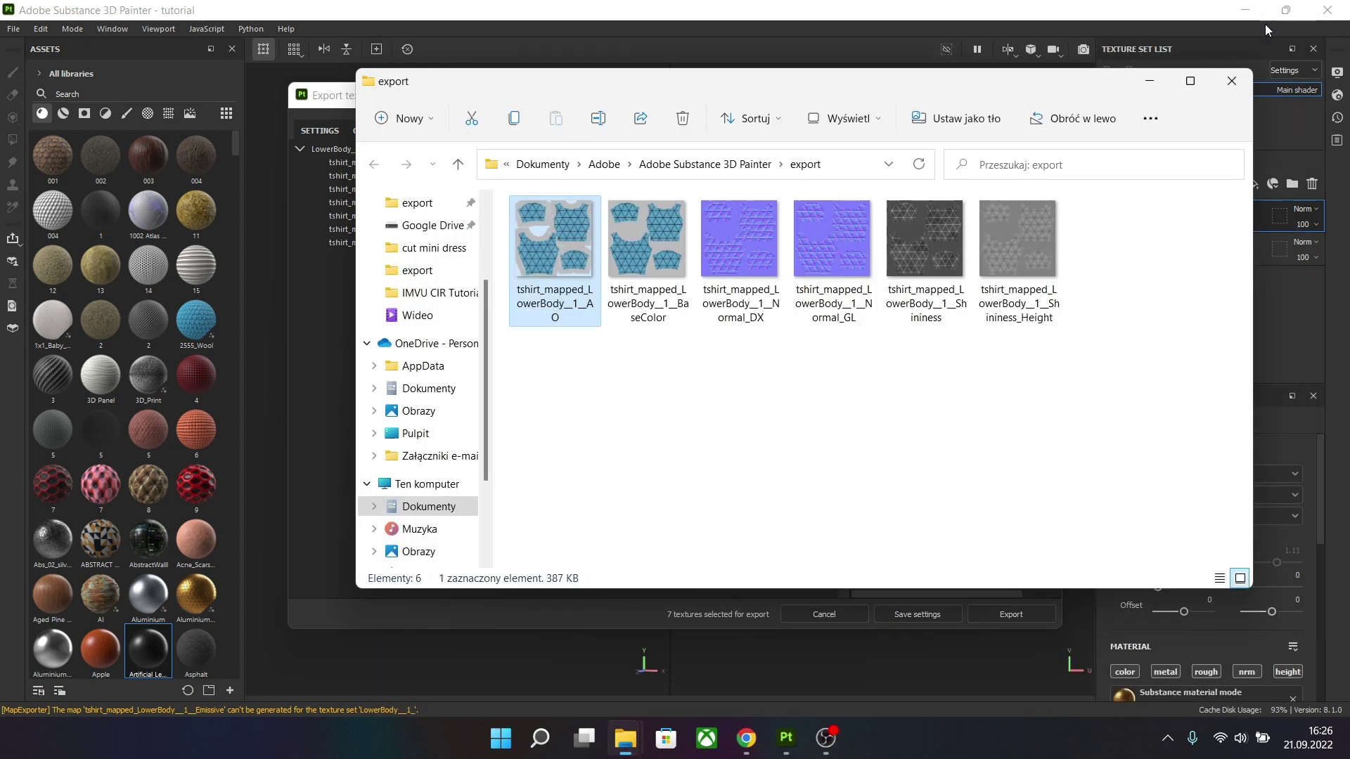
{"action": "left_click", "coordinate": [1268, 22]}
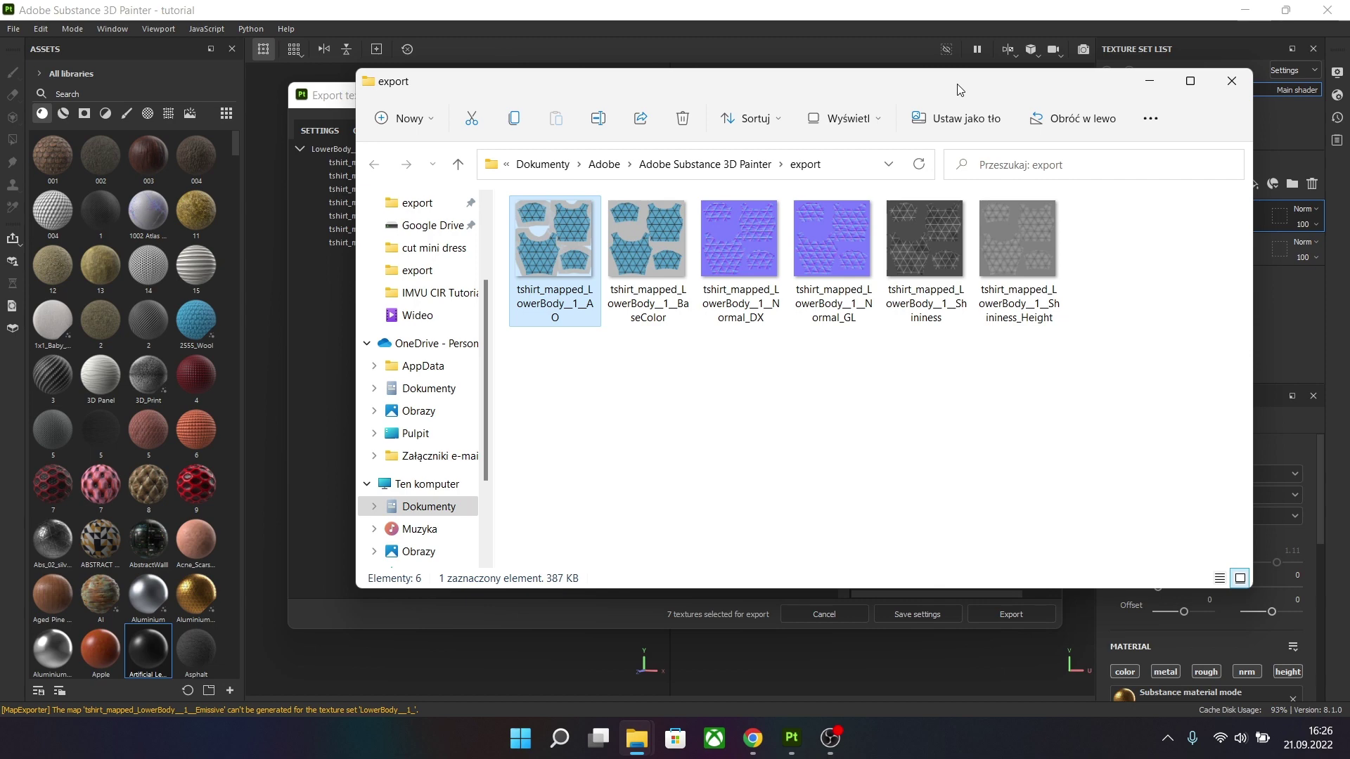
{"action": "left_click", "coordinate": [1149, 81]}
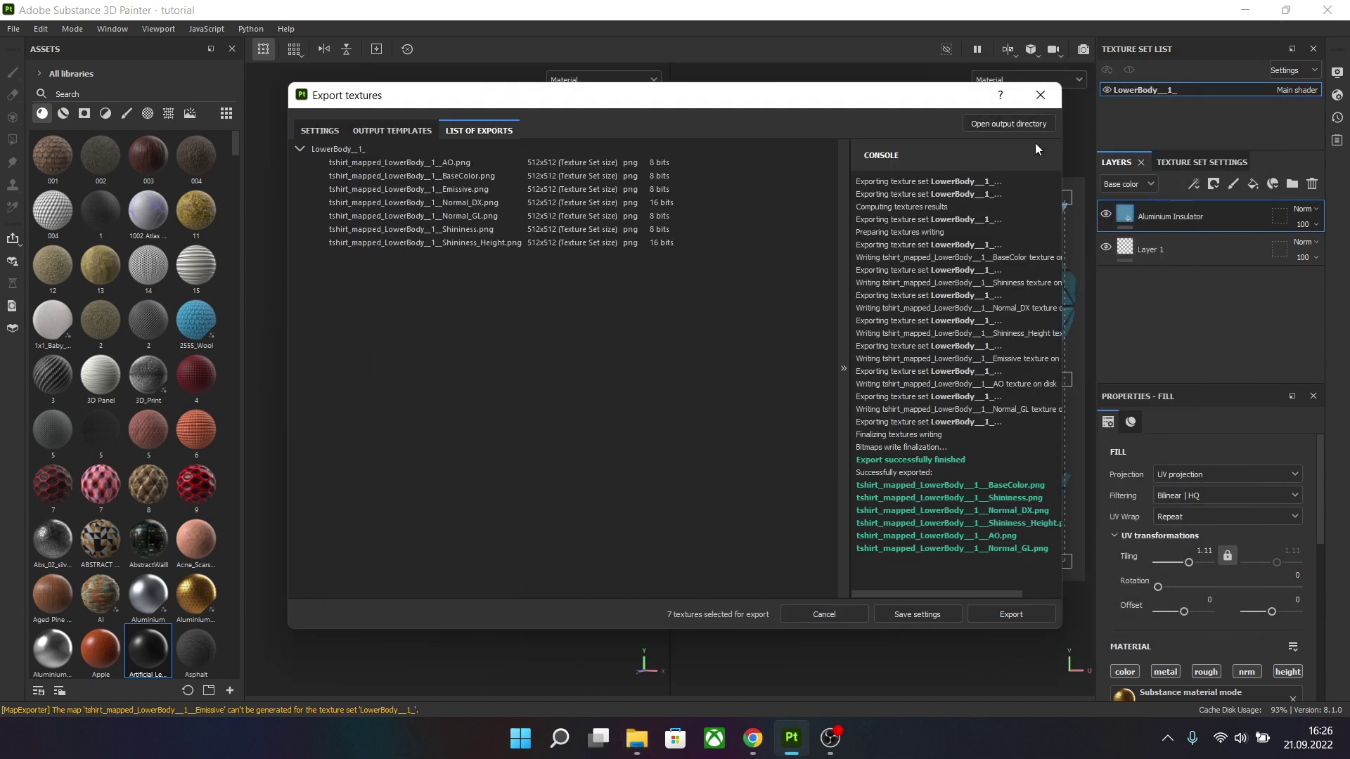
{"action": "left_click", "coordinate": [1041, 94]}
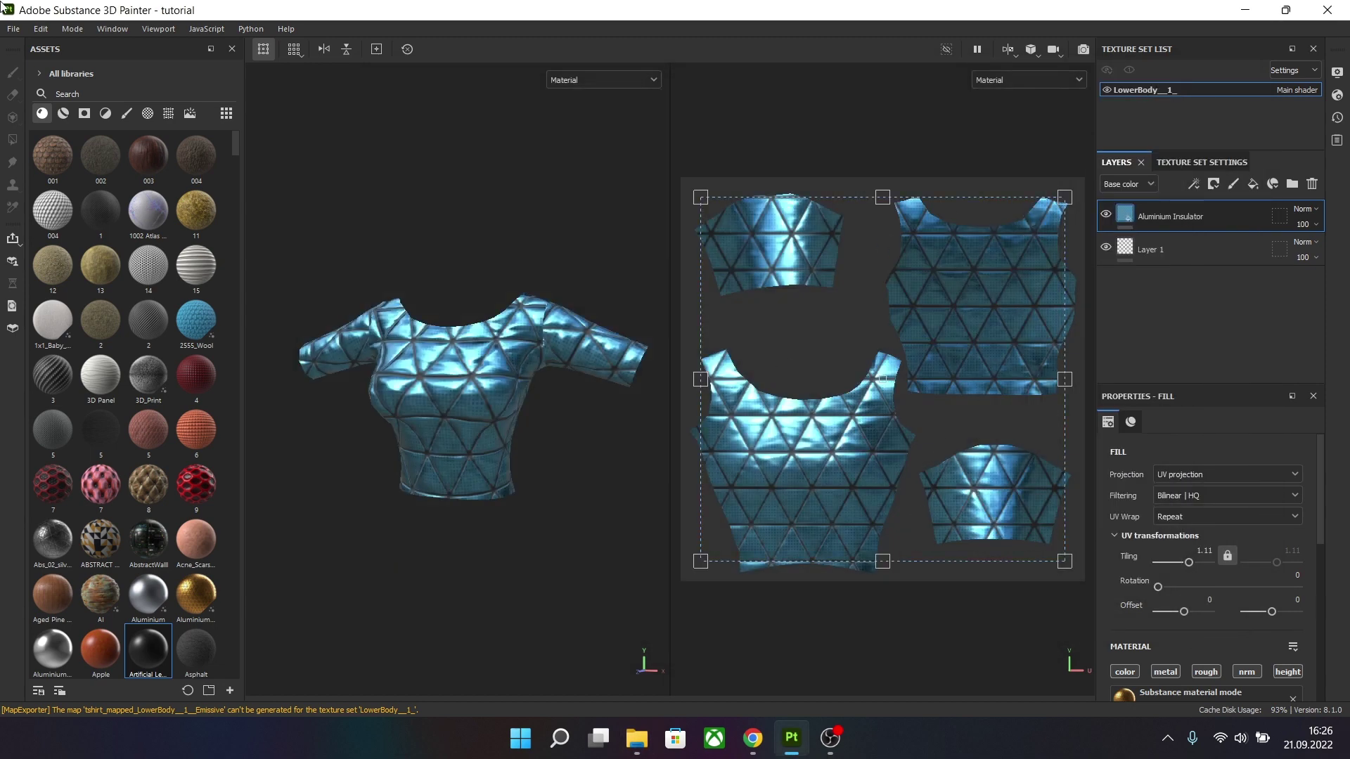
- Export the shirt's texture with the 2D View output template and open the exported 2D view image from the output directory
{"action": "left_click", "coordinate": [14, 29]}
{"action": "left_click", "coordinate": [44, 262]}
{"action": "left_click", "coordinate": [703, 216]}
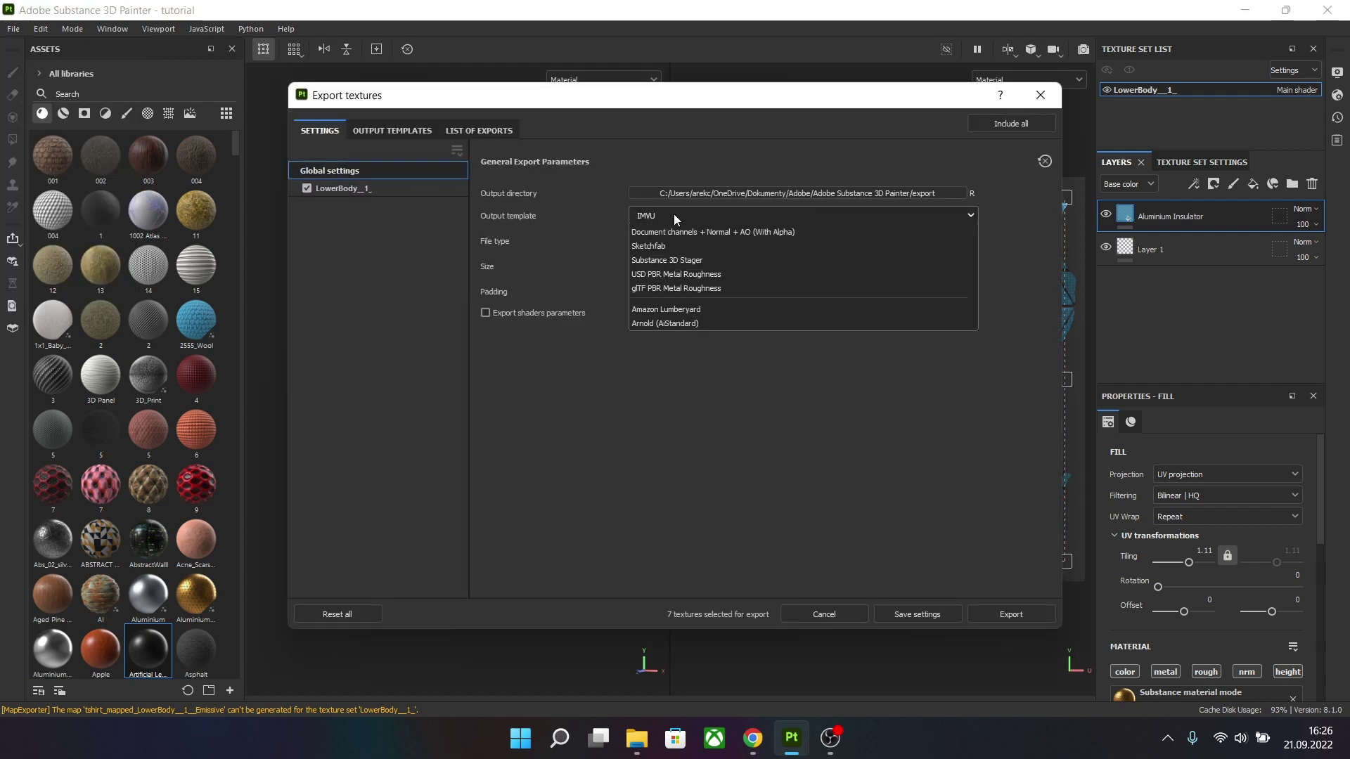
{"action": "left_click", "coordinate": [665, 233]}
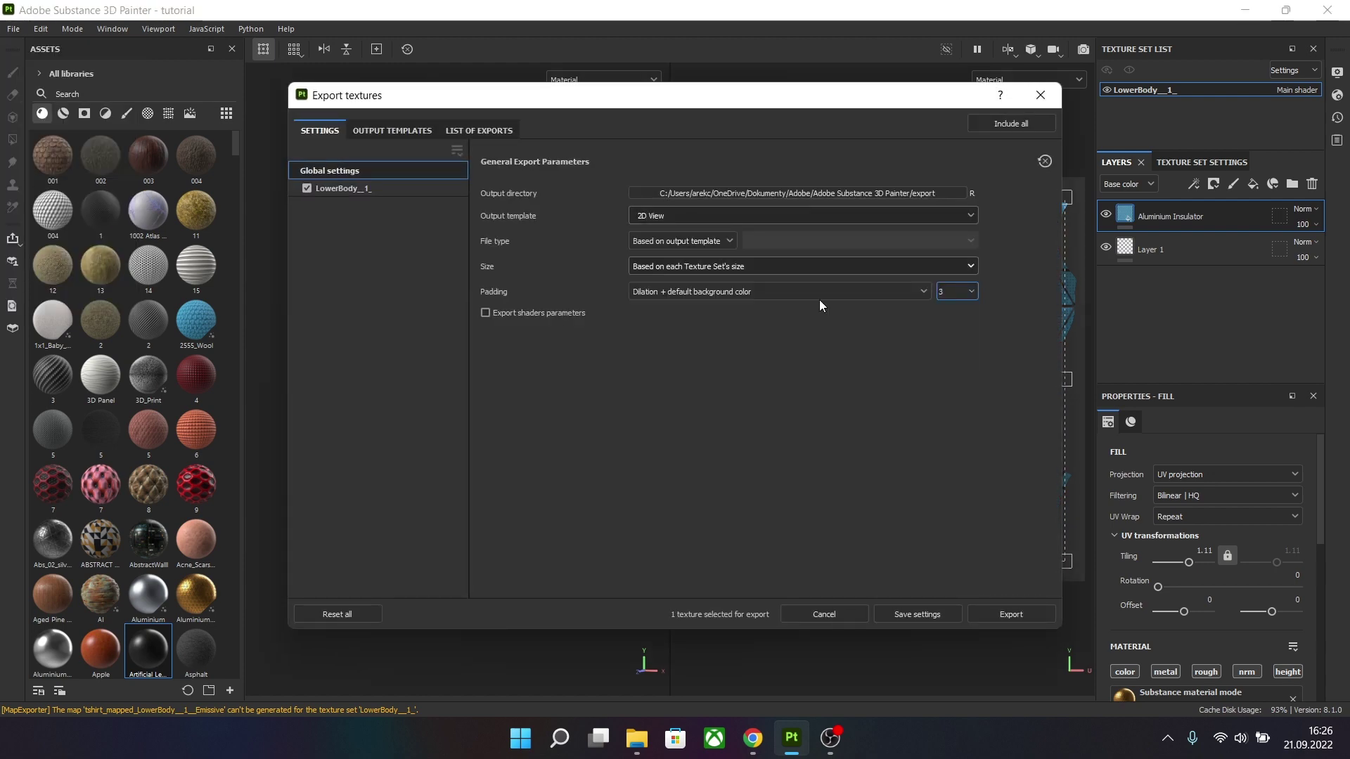
{"action": "left_click", "coordinate": [1040, 616]}
{"action": "left_click", "coordinate": [982, 124]}
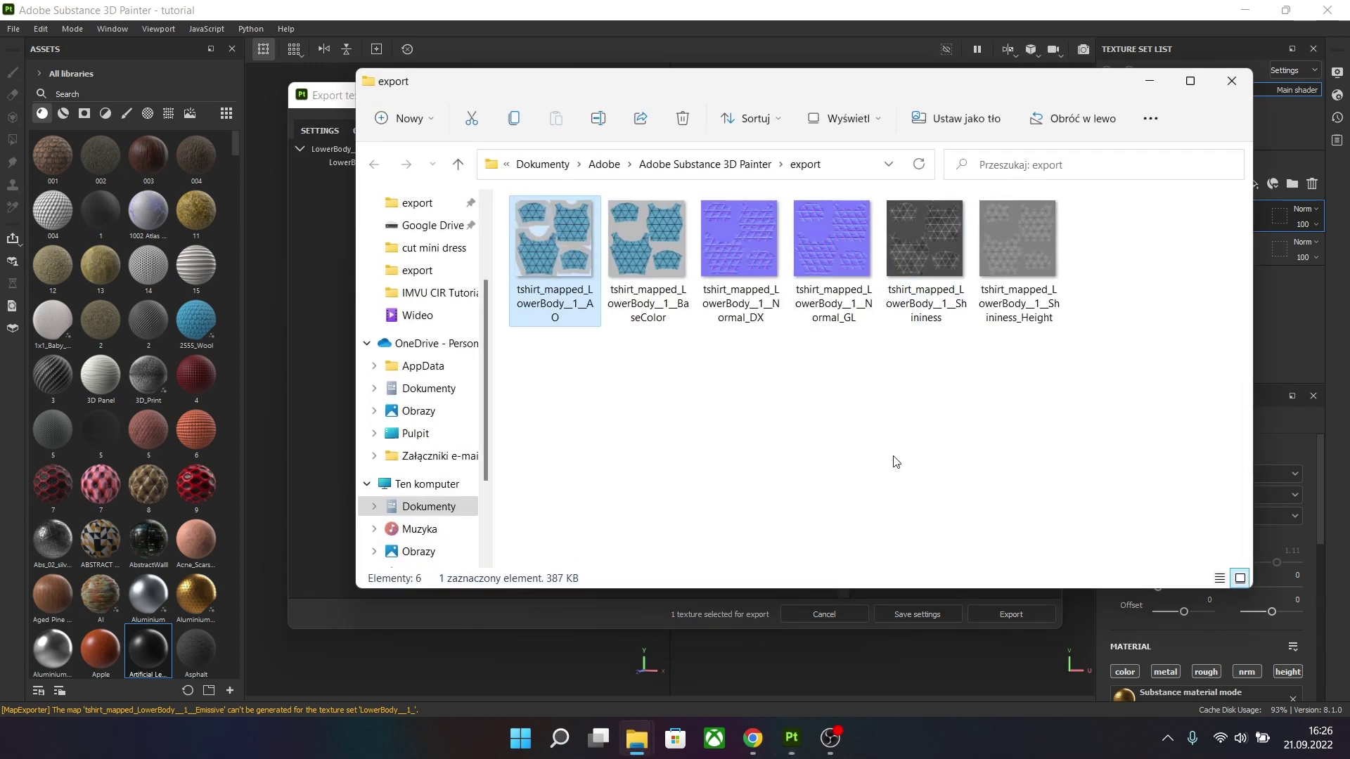
{"action": "double_click", "coordinate": [510, 236]}
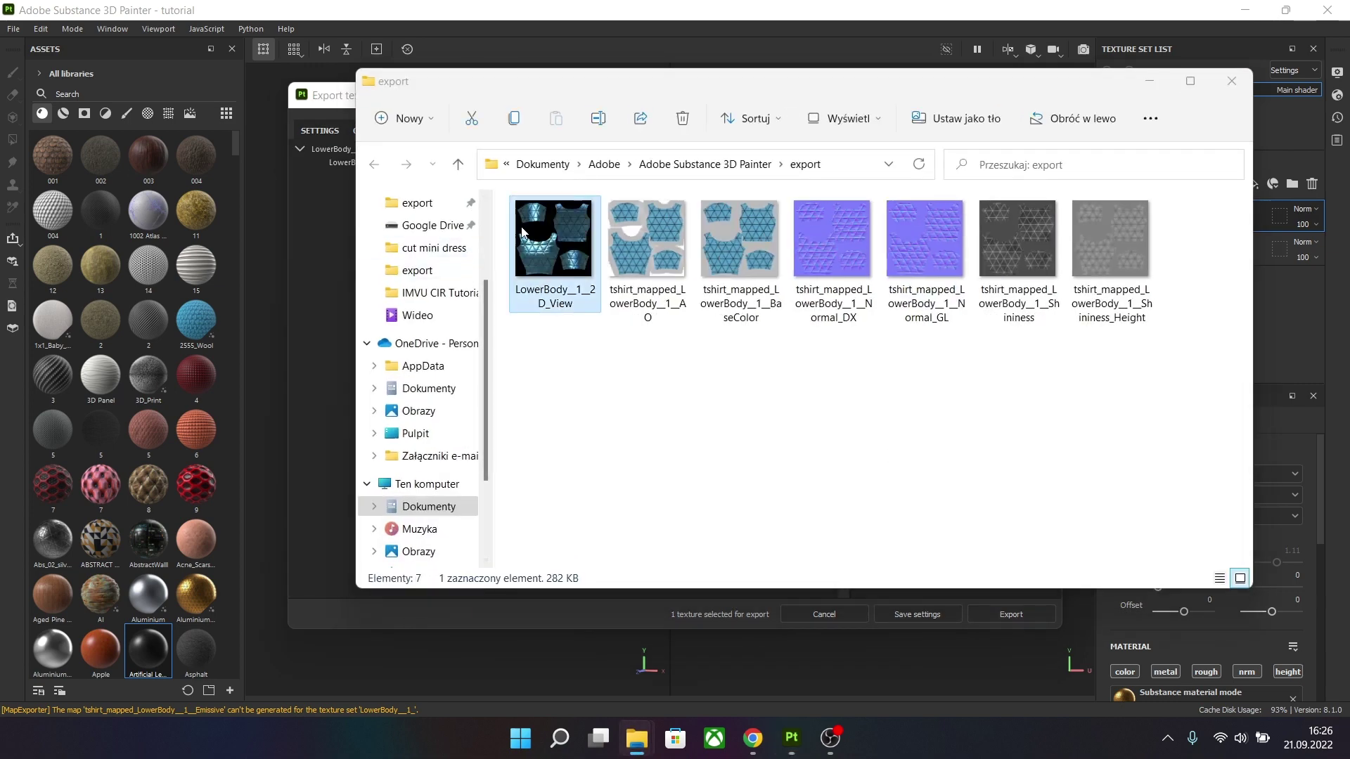